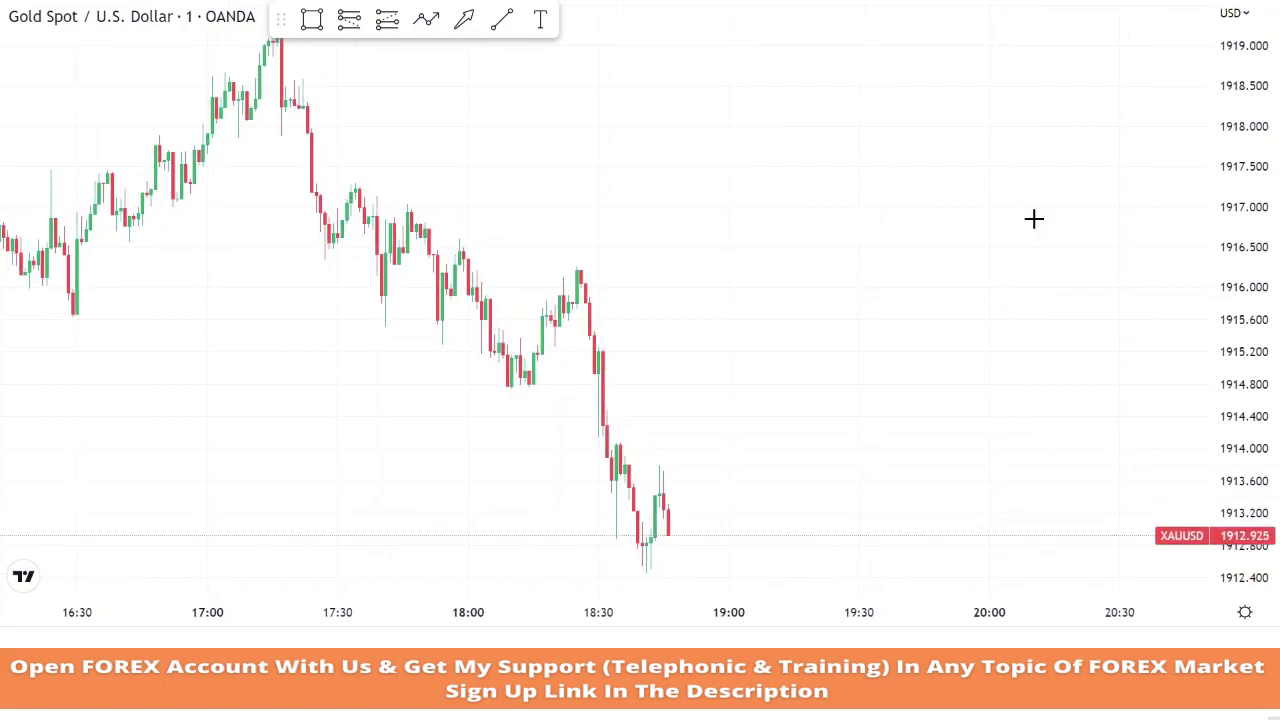
Draw a rising trend line along the recent swing highs from about 1914.4 at 19:19 to about 1915.6.
drag(909, 480, 677, 297)
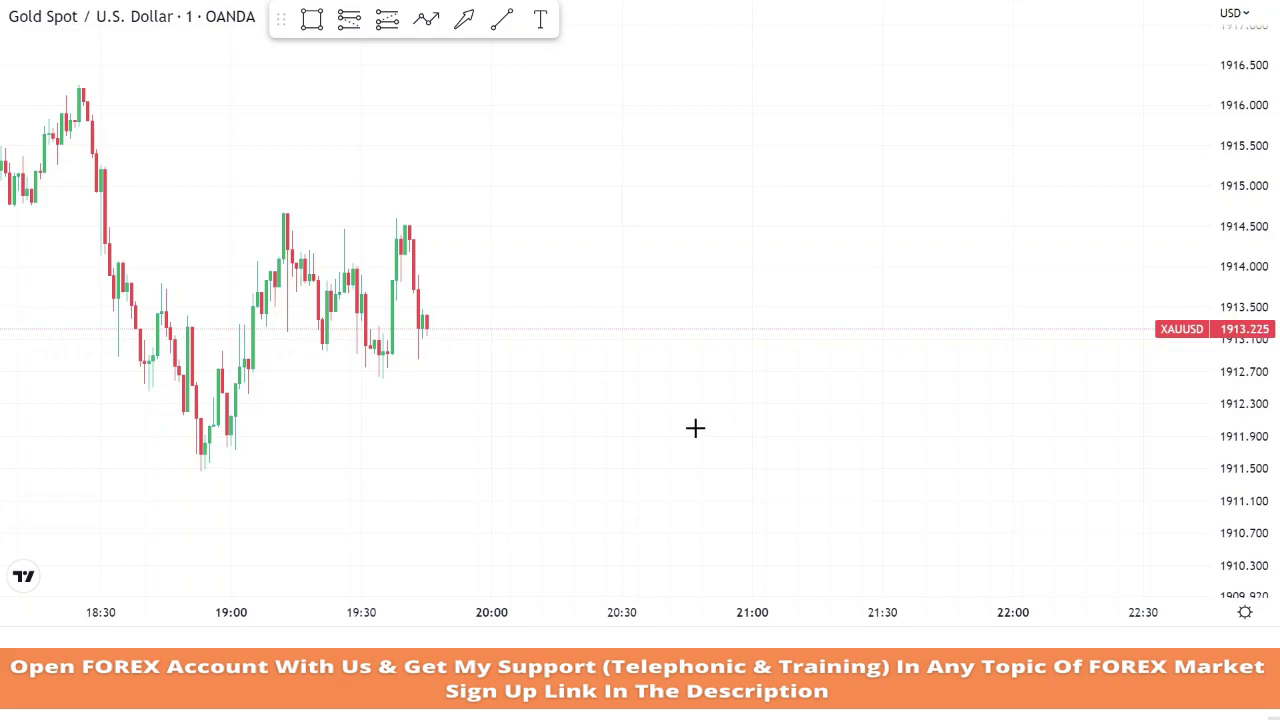
click(502, 19)
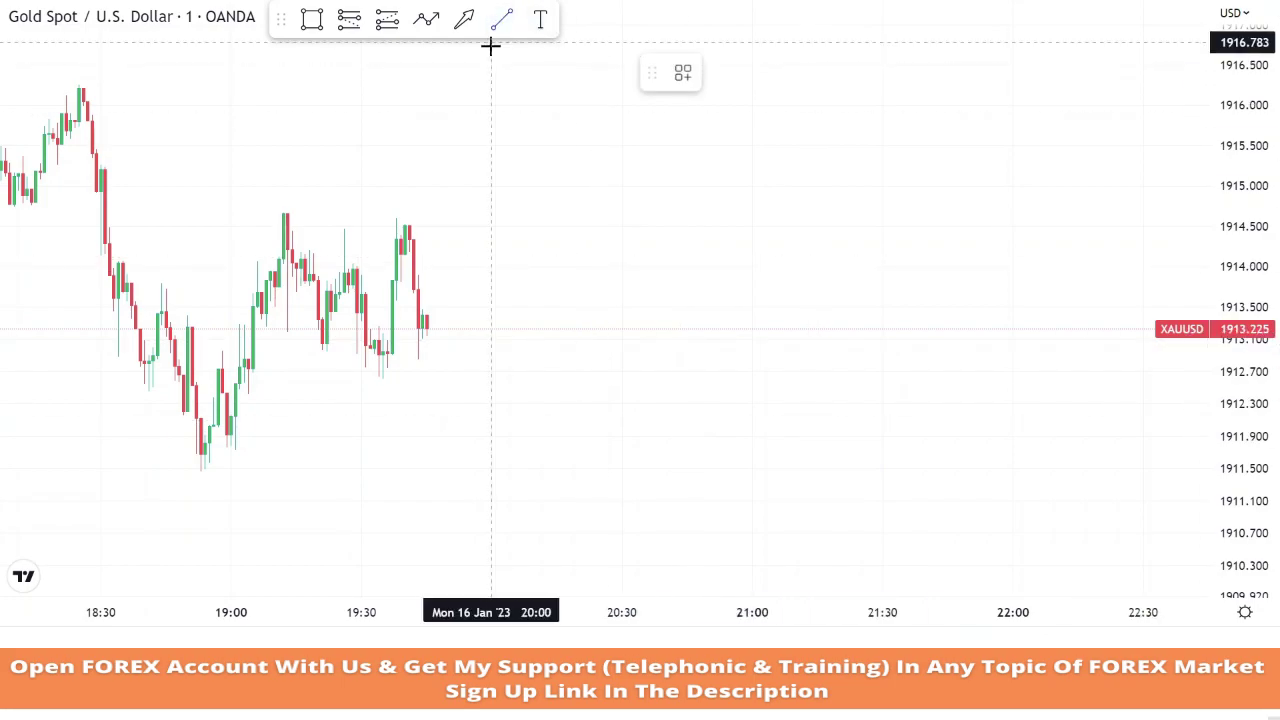
scroll(411, 174, up, 3)
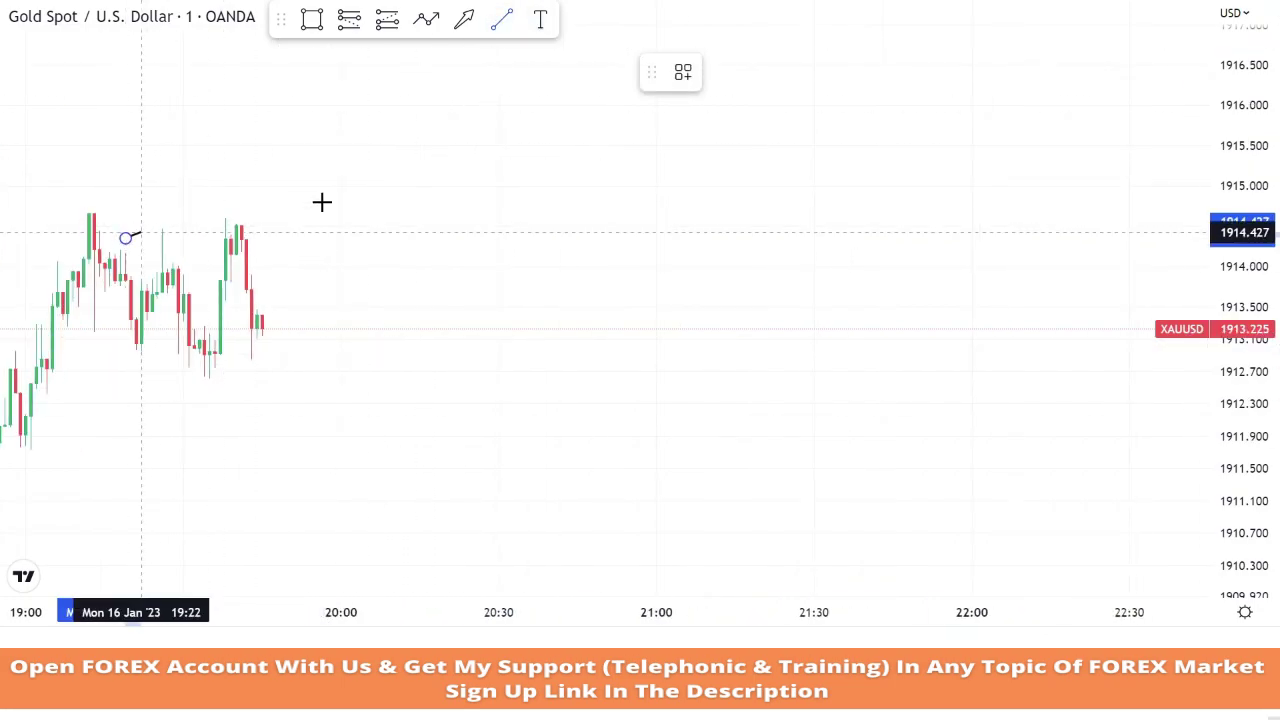
click(619, 134)
drag(883, 245, 946, 226)
drag(1131, 184, 1124, 255)
drag(1271, 257, 1271, 300)
scroll(1037, 274, down, 1)
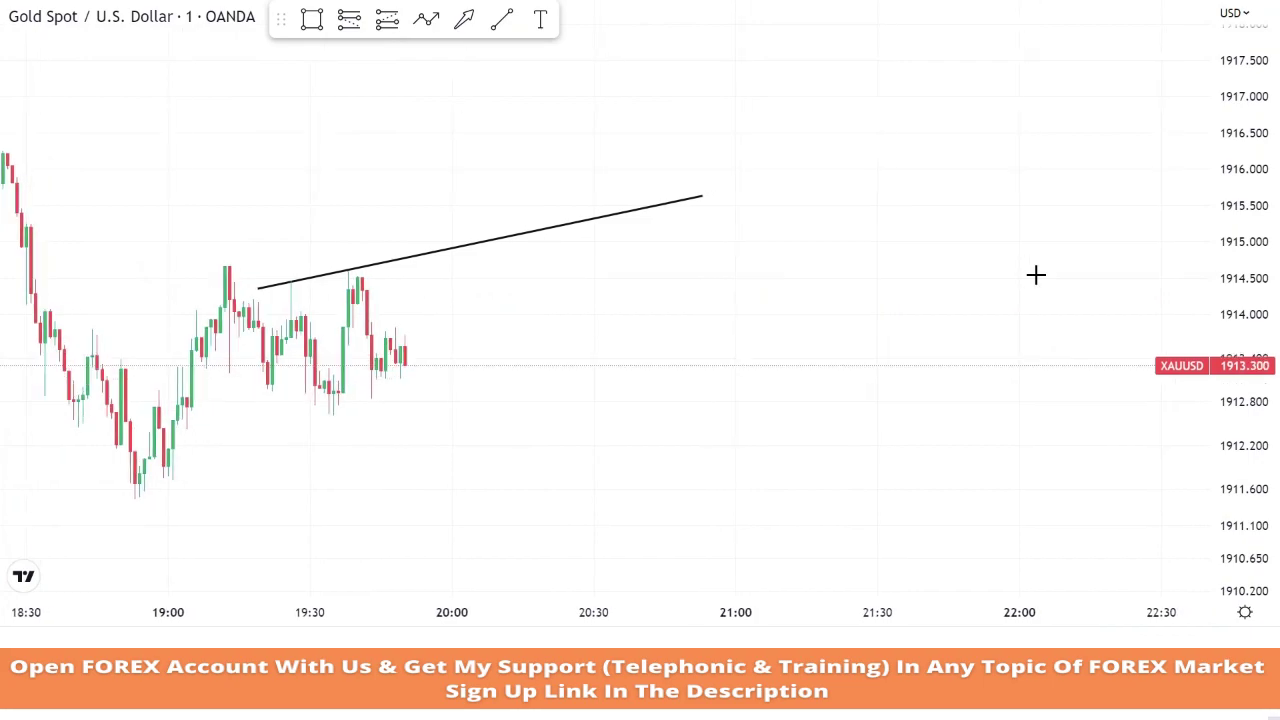
Draw a rising support trend line under the swing lows from about 1912.616 at 19:35 to about 1914.85.
drag(1250, 280, 1250, 178)
drag(891, 377, 1048, 345)
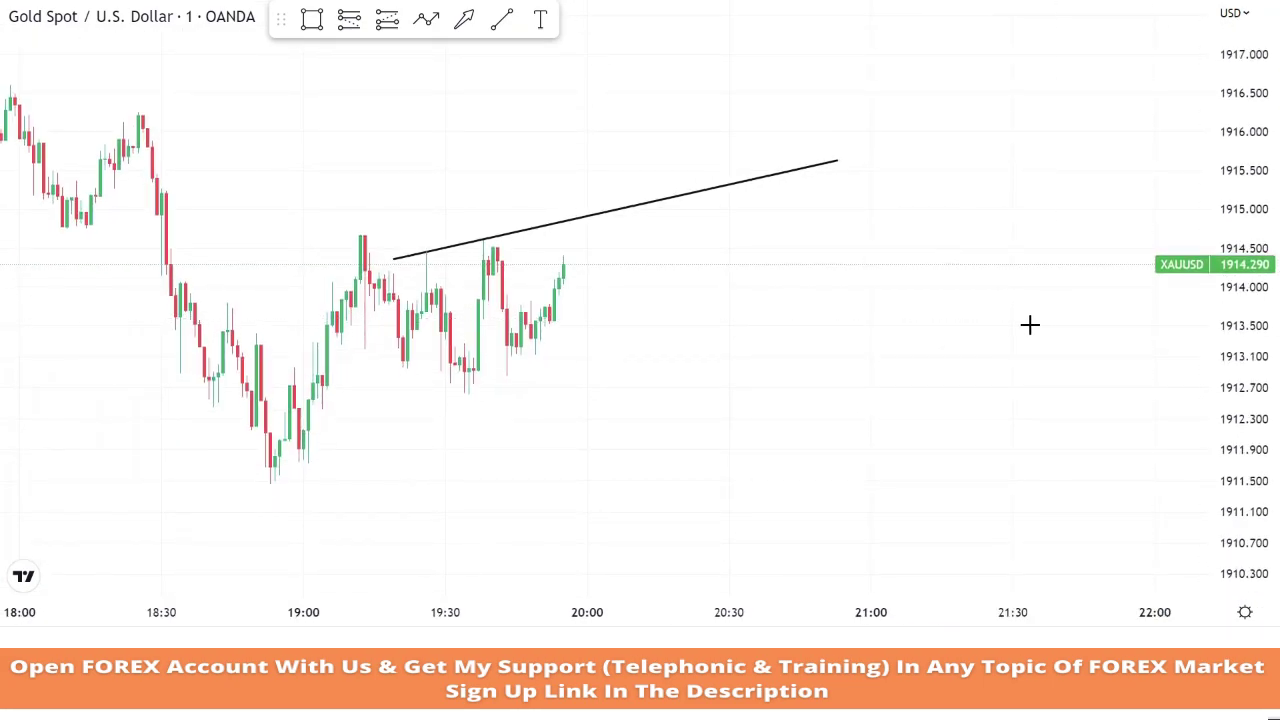
click(501, 24)
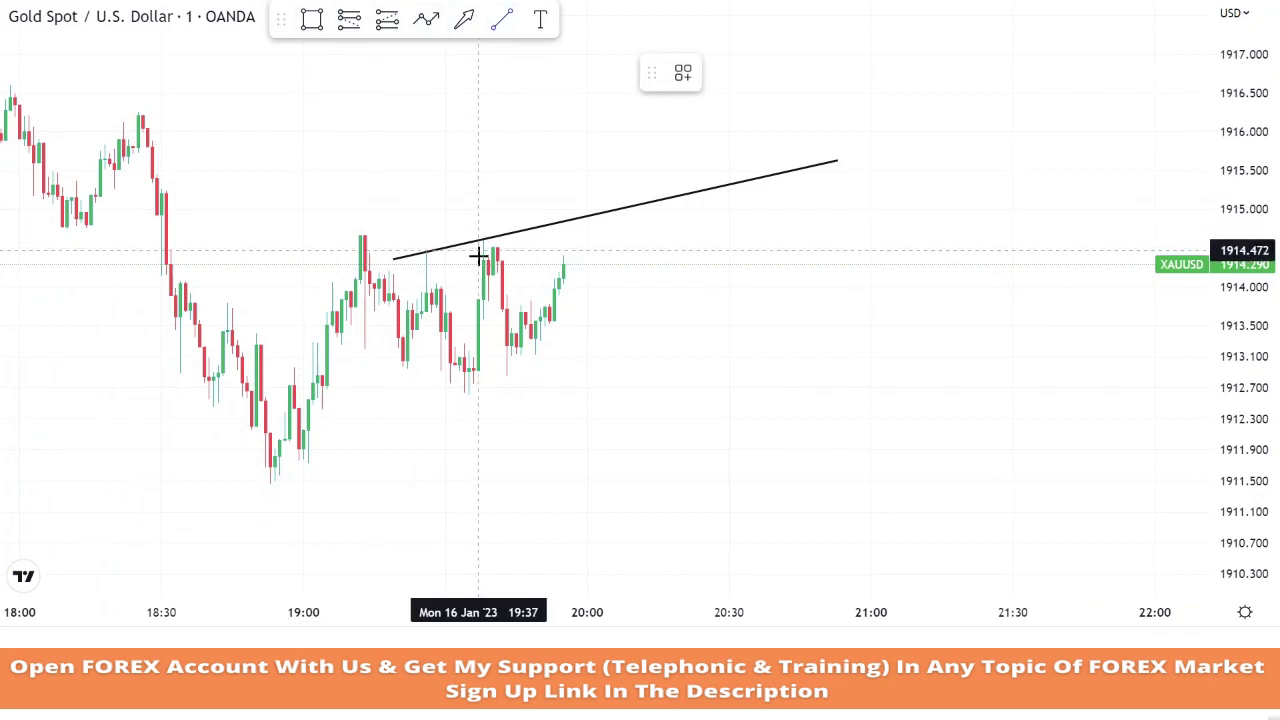
click(469, 395)
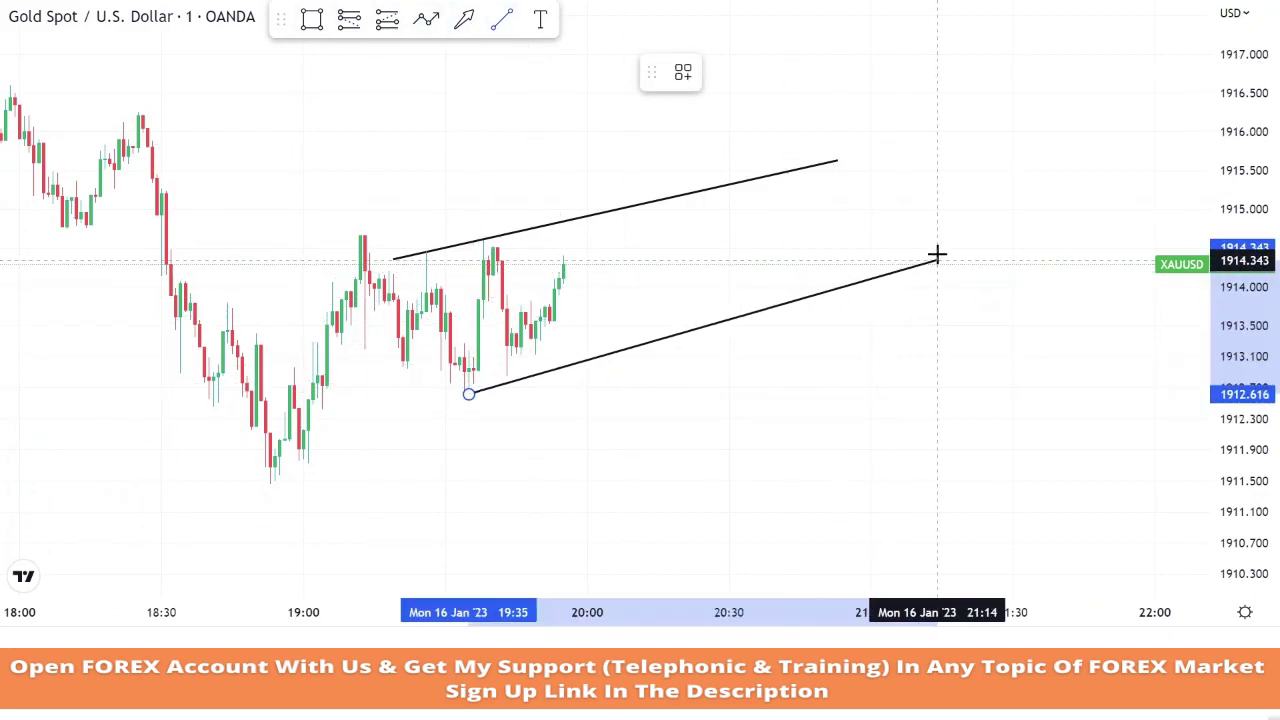
click(857, 221)
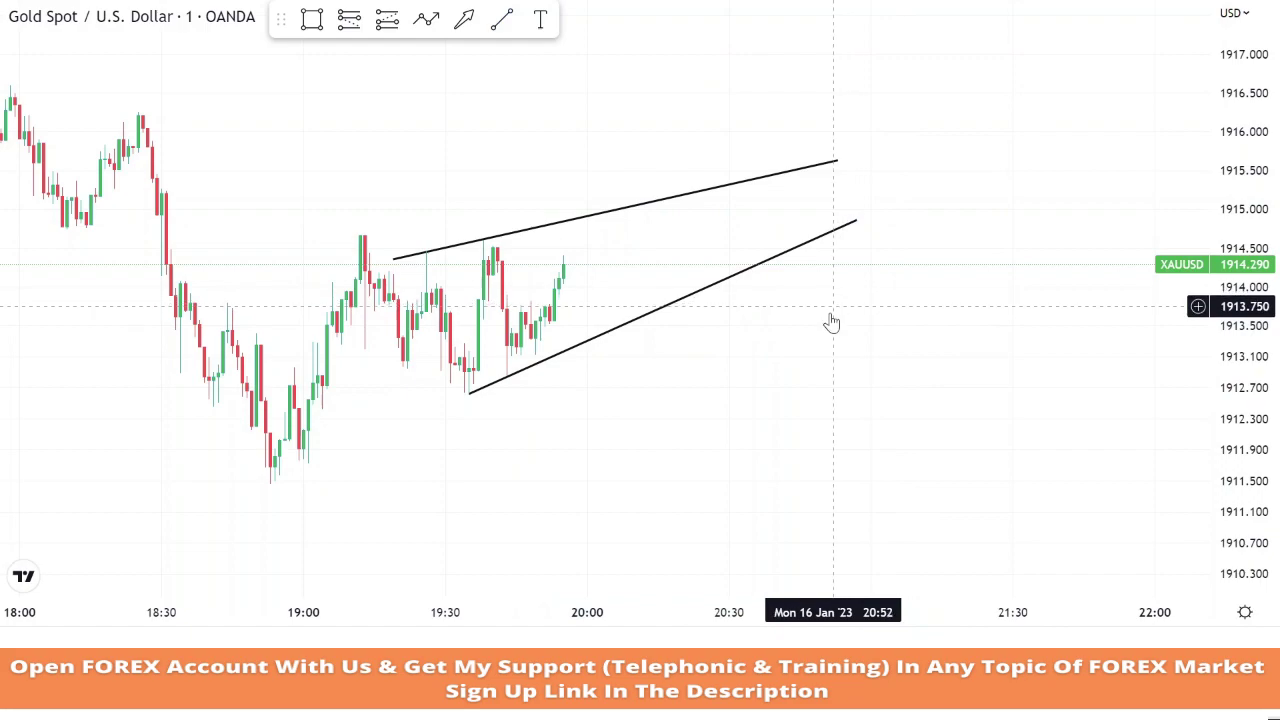
Place a long position at the bounce off the lower trend line, with the entry at 1913.731 at 20:04.
drag(714, 421, 720, 422)
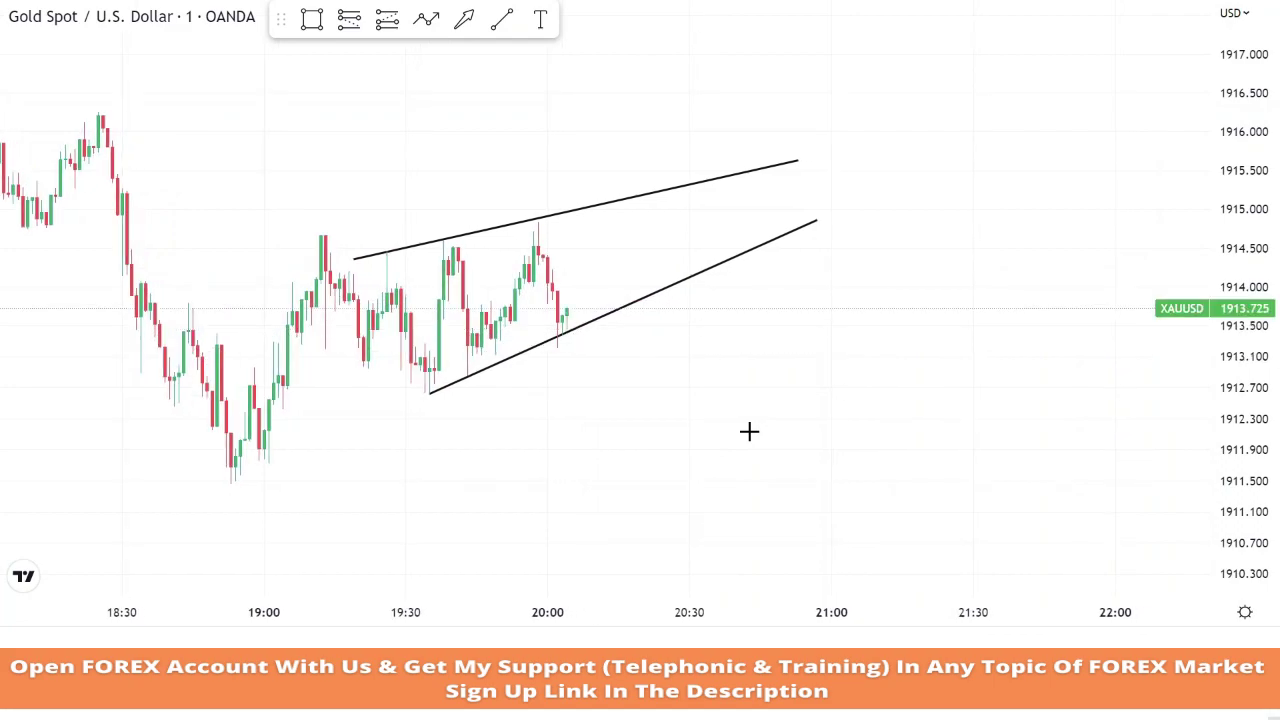
scroll(714, 423, up, 1)
drag(1267, 330, 1266, 250)
scroll(1085, 342, up, 1)
scroll(1090, 345, down, 2)
scroll(874, 322, up, 1)
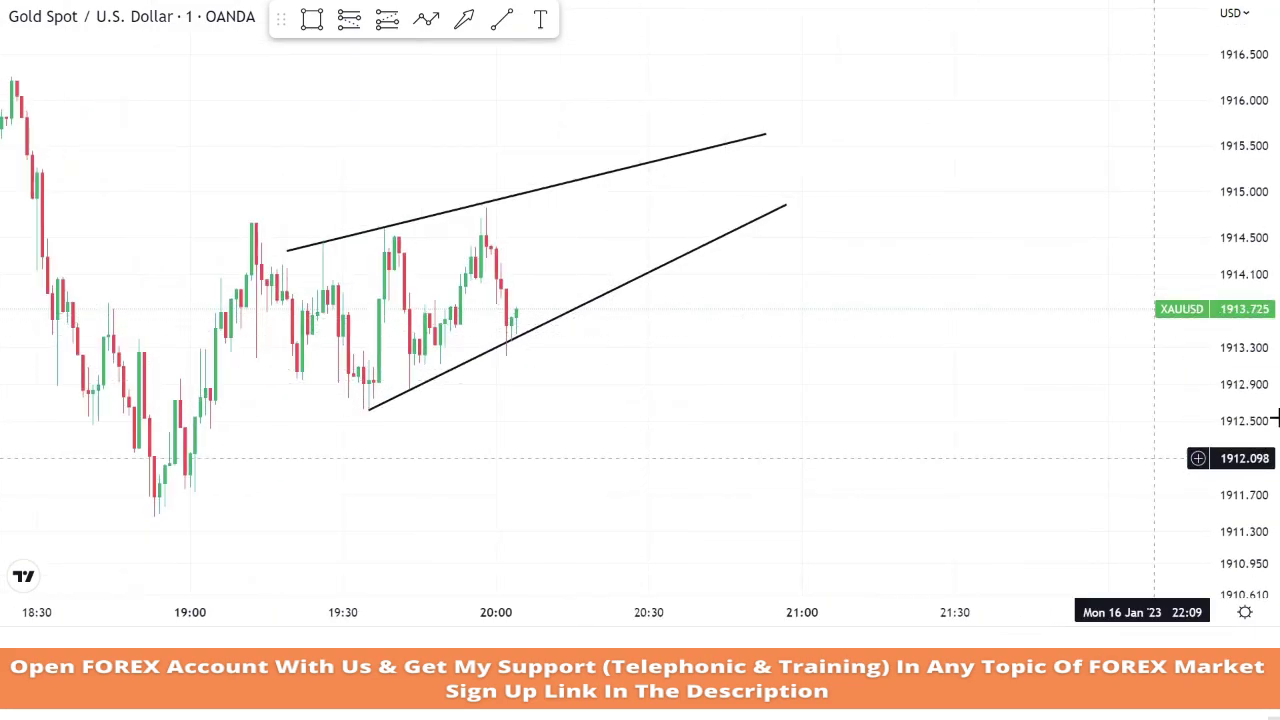
scroll(200, 366, up, 1)
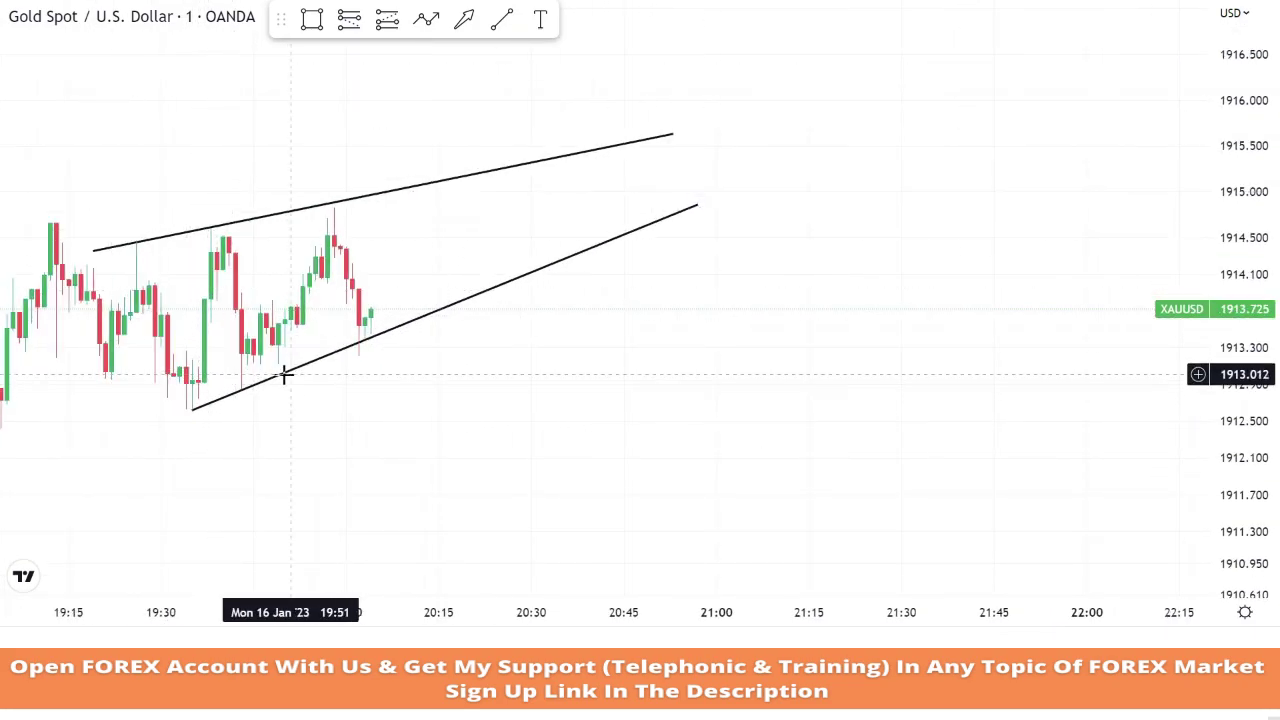
click(387, 19)
click(371, 308)
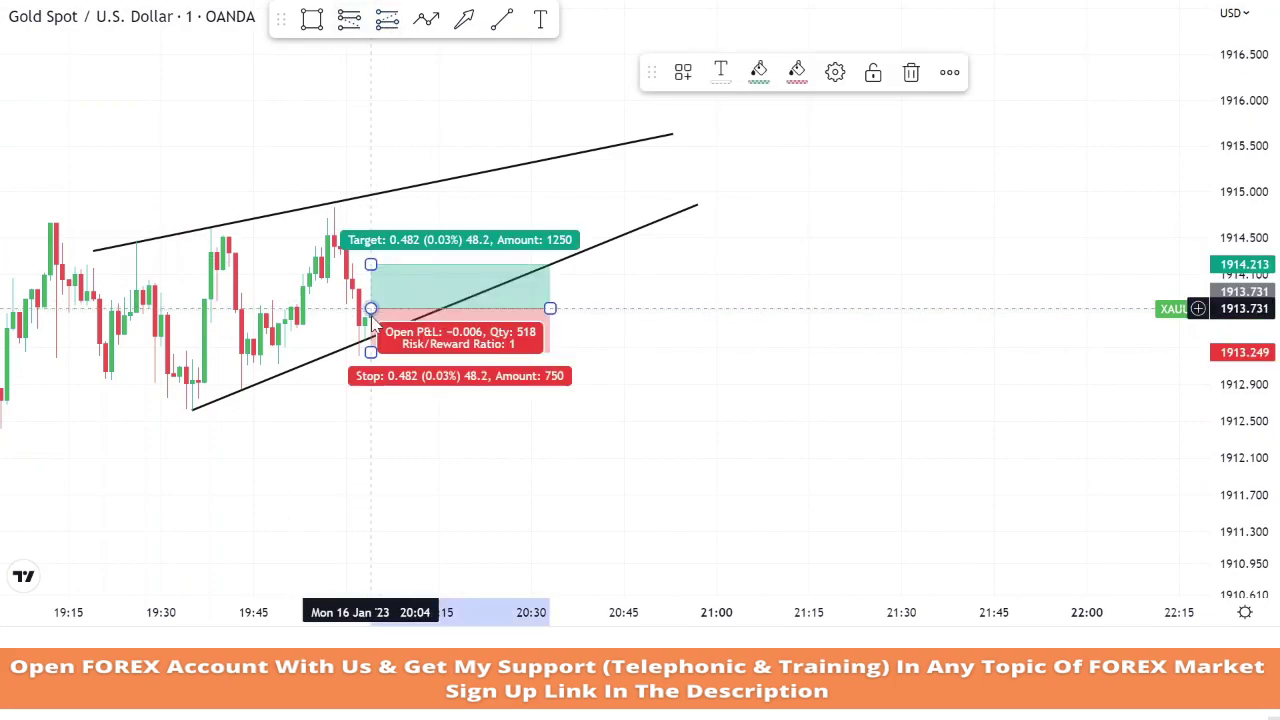
Set the long position's stop to 1912.620 and its target to 1915.977.
drag(371, 352, 370, 410)
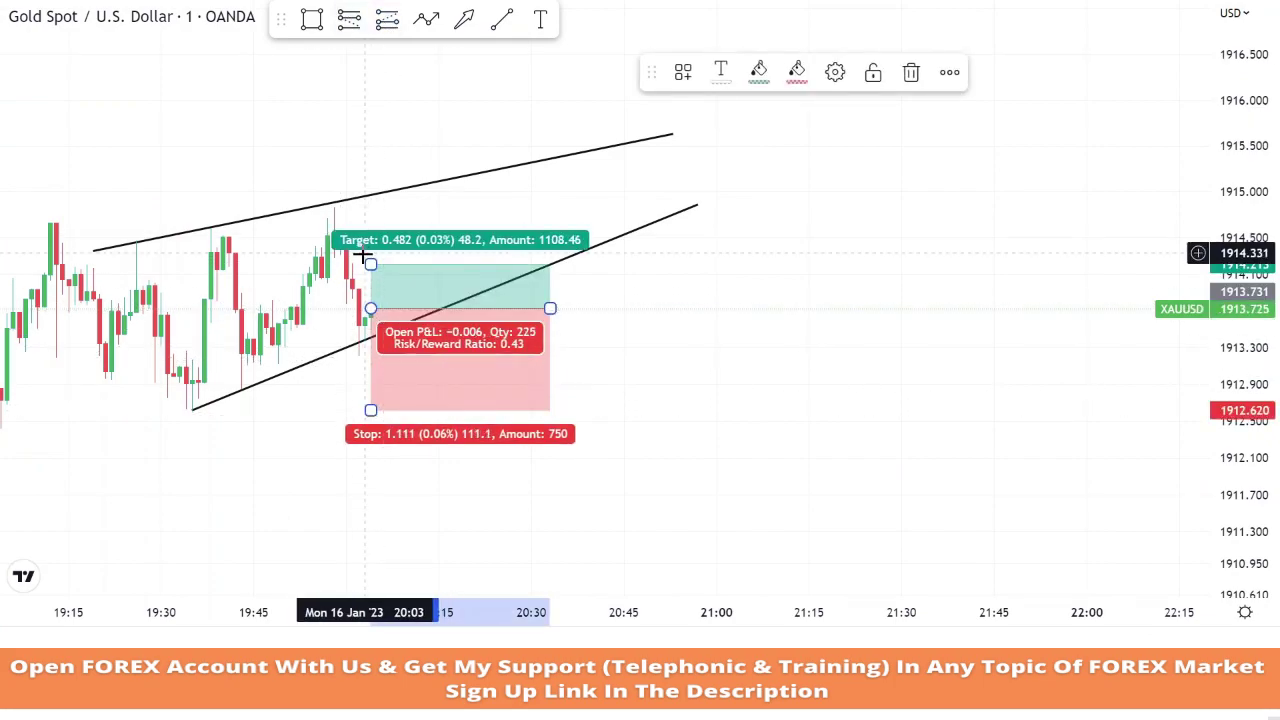
drag(371, 264, 371, 102)
click(300, 158)
click(370, 107)
click(366, 101)
click(339, 123)
Remove the long position from the chart.
scroll(333, 140, right, 5)
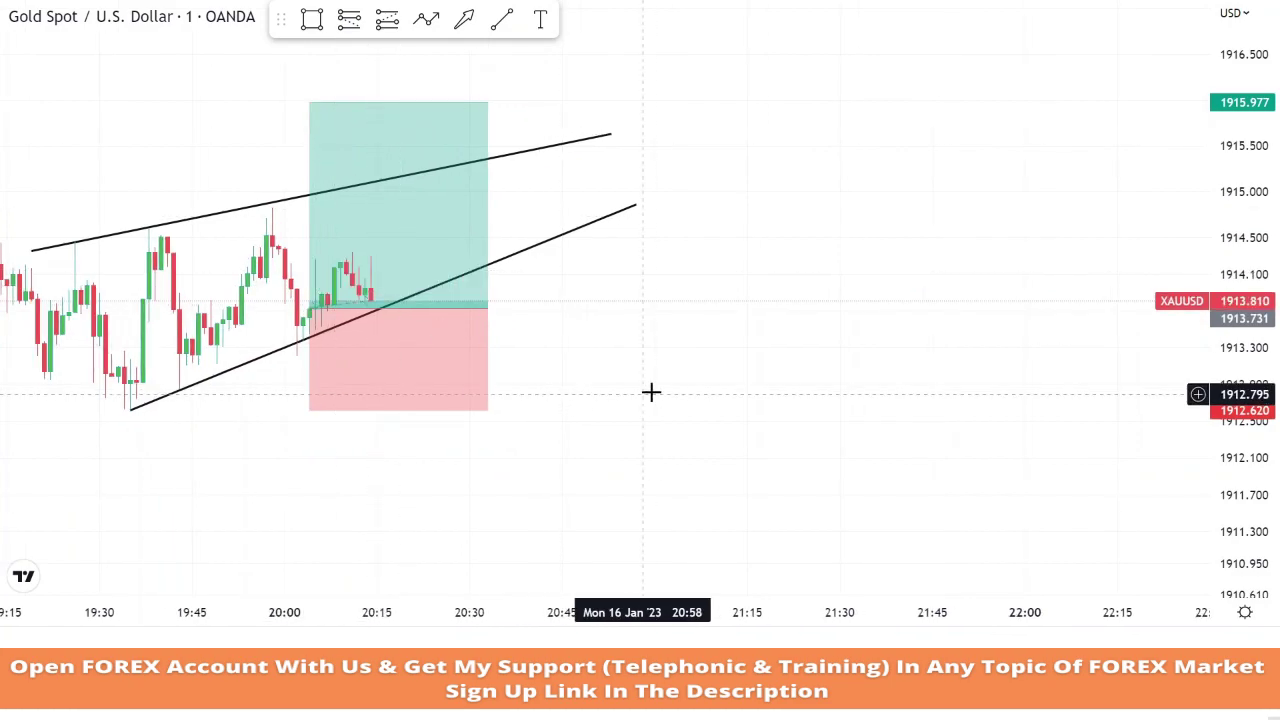
scroll(665, 395, right, 2)
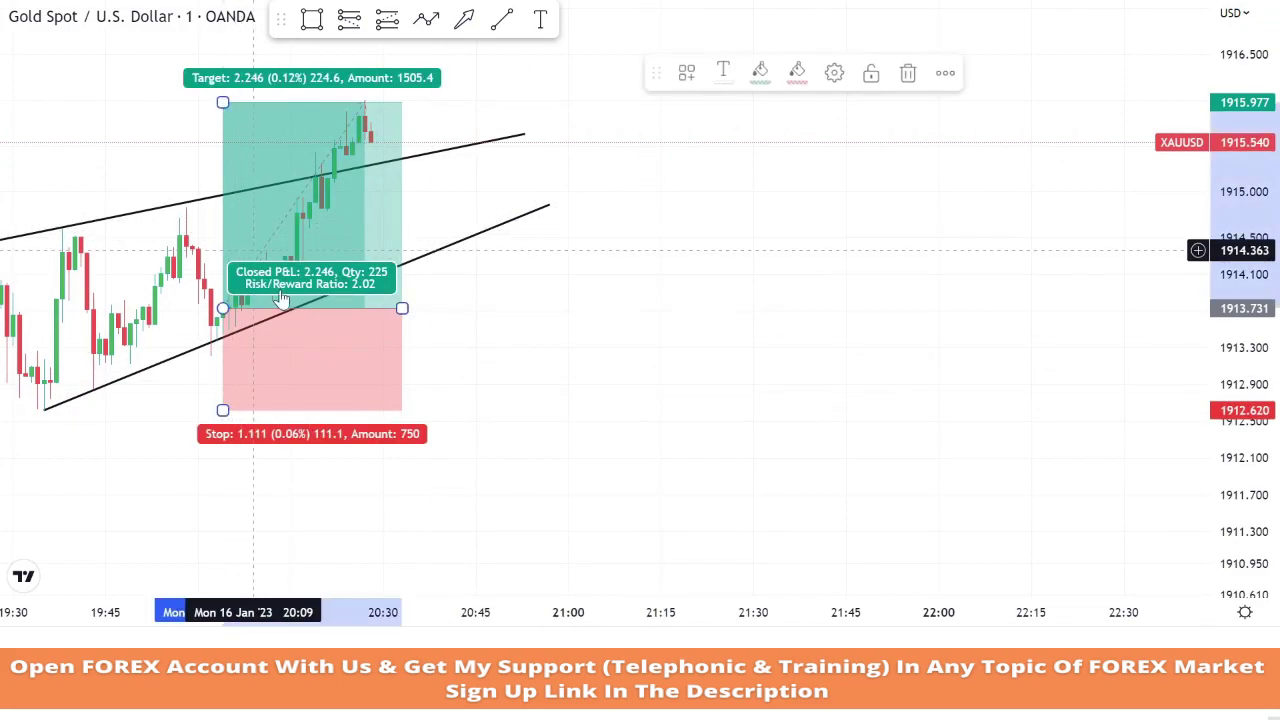
right_click(243, 237)
click(383, 551)
drag(385, 550, 746, 518)
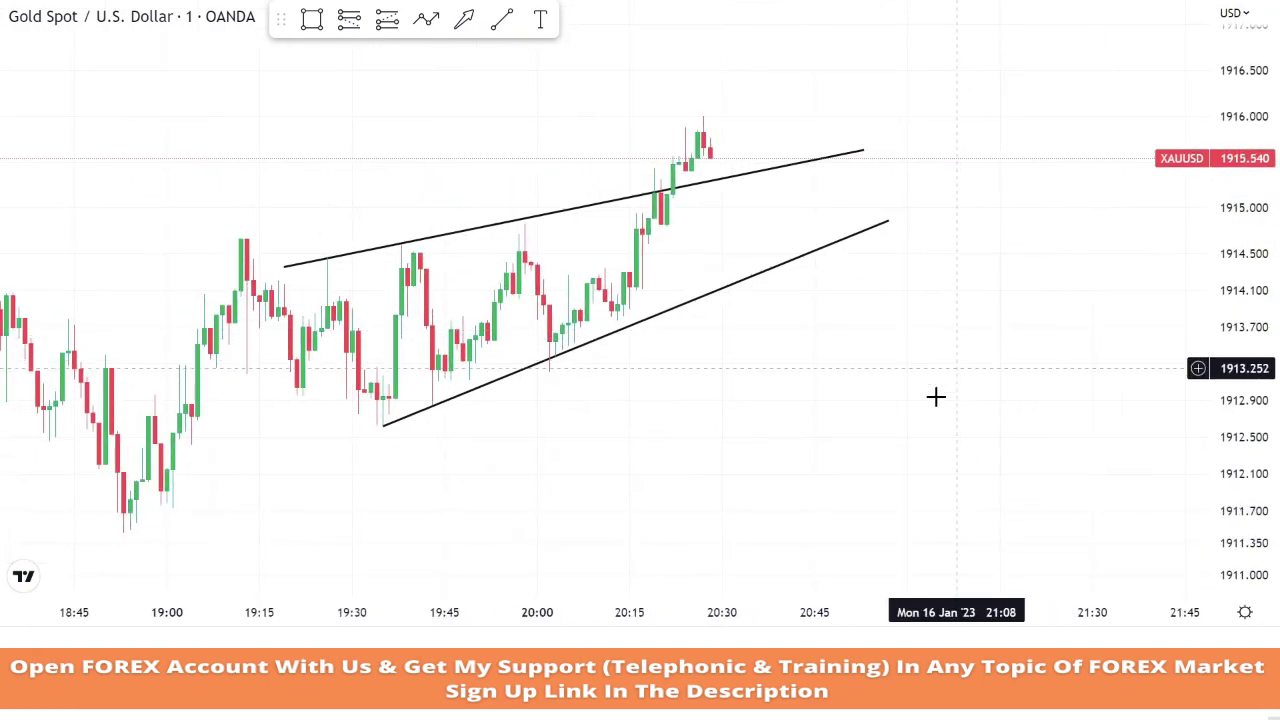
Mark a thin rectangular support zone at the 21:05 swing low, from 1914.904 down to about 1914.8, extended to about 22:56.
drag(920, 411, 787, 497)
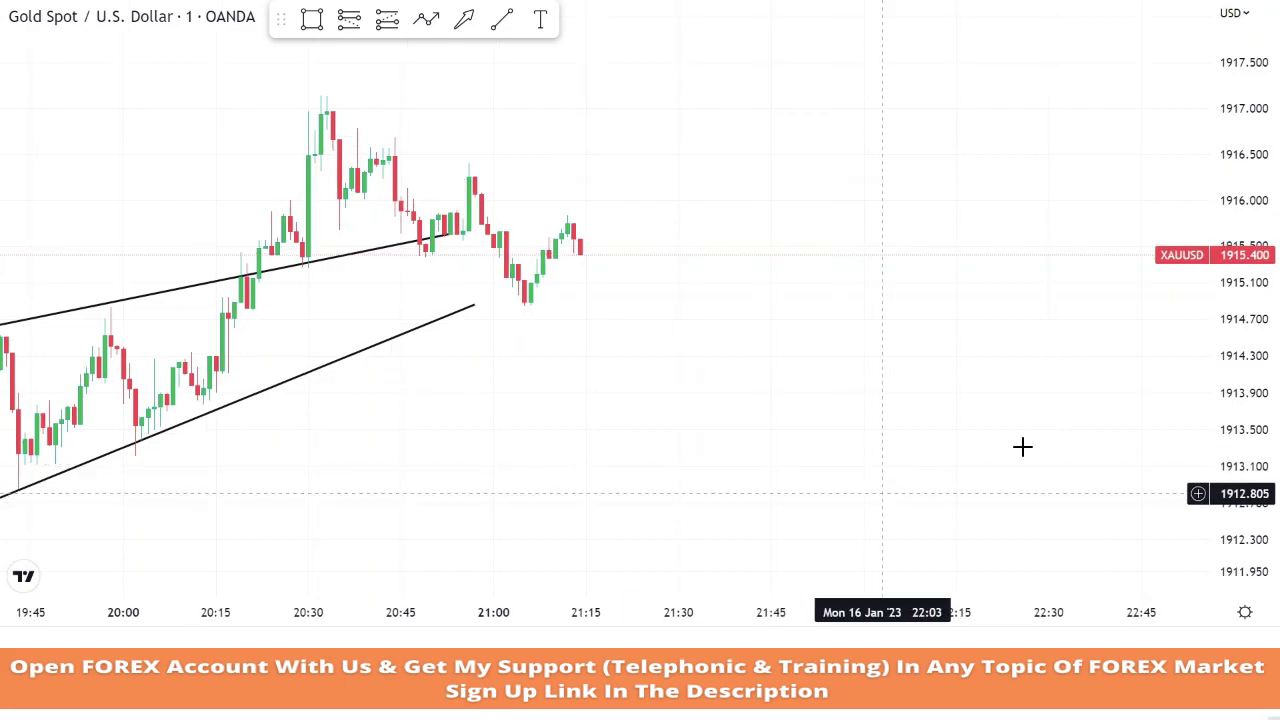
drag(1240, 370, 1240, 245)
scroll(964, 298, down, 1)
drag(964, 298, 838, 334)
click(311, 19)
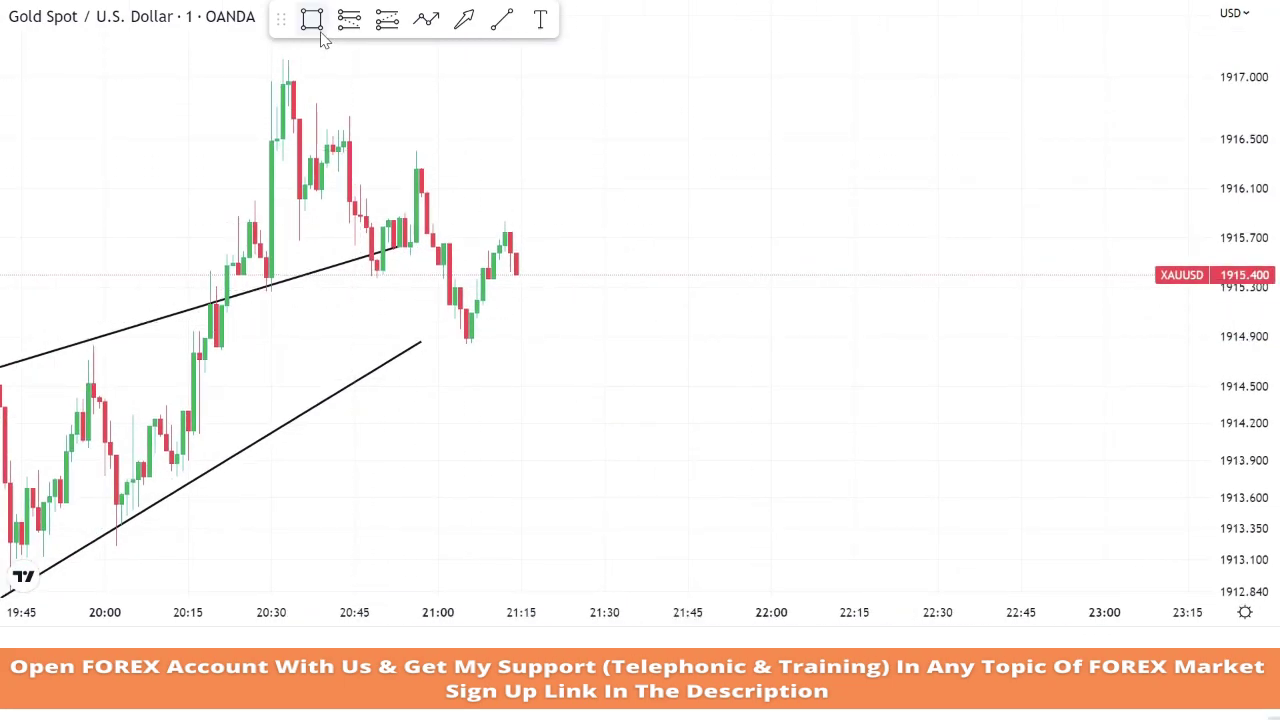
click(447, 337)
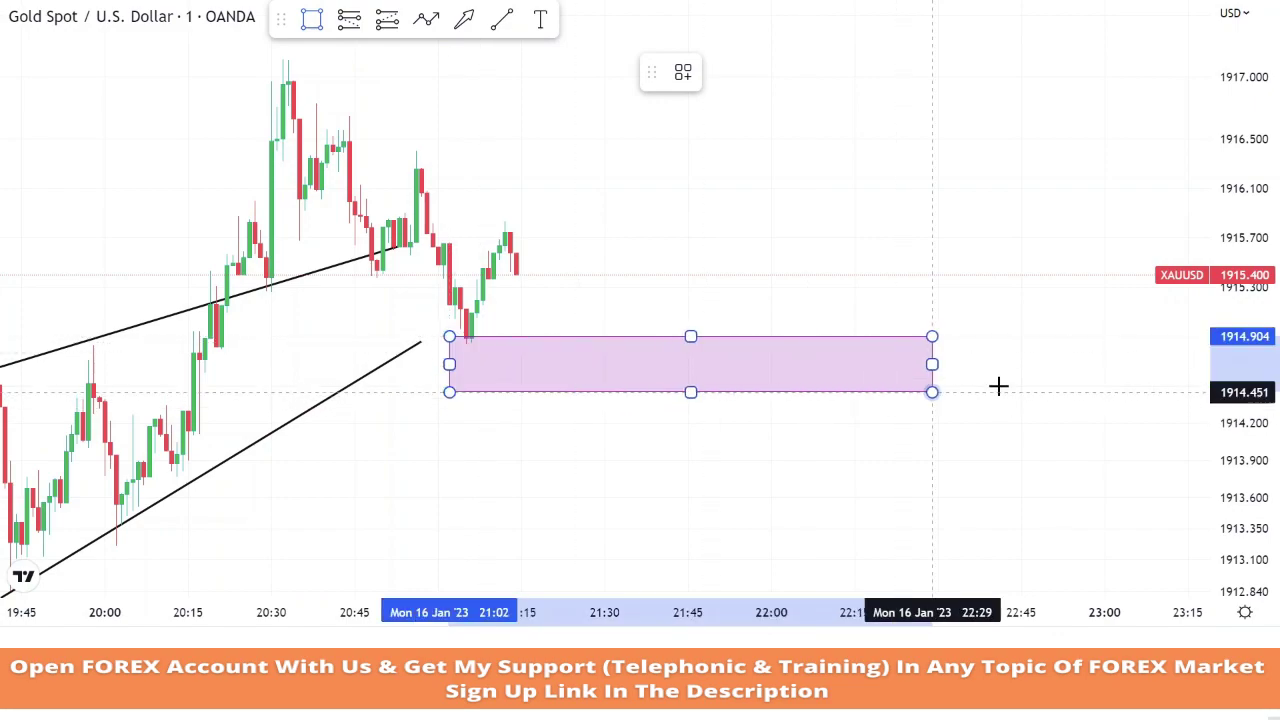
click(1081, 349)
click(1073, 436)
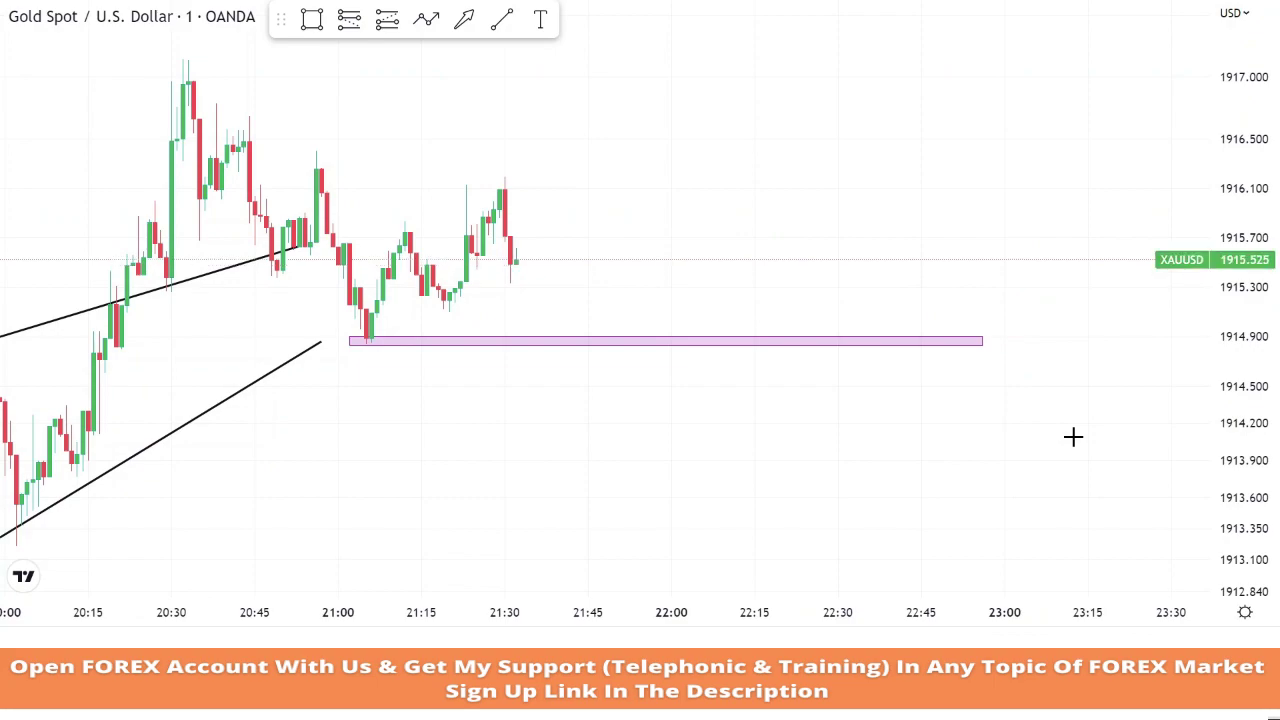
Draw a falling trend line from the 1917.136 peak to about 1914.8 at 22:57, and mark a rectangular resistance zone at about 1916.1–1916.2.
drag(883, 251, 883, 295)
click(502, 19)
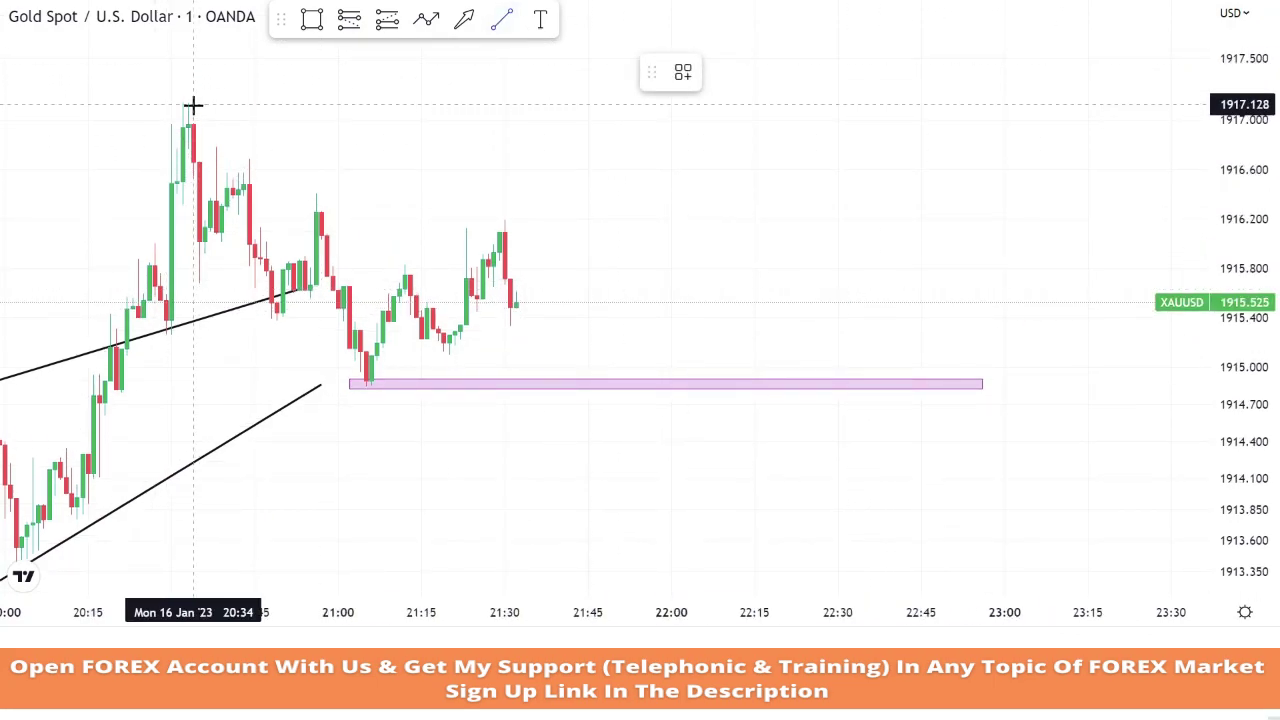
click(226, 106)
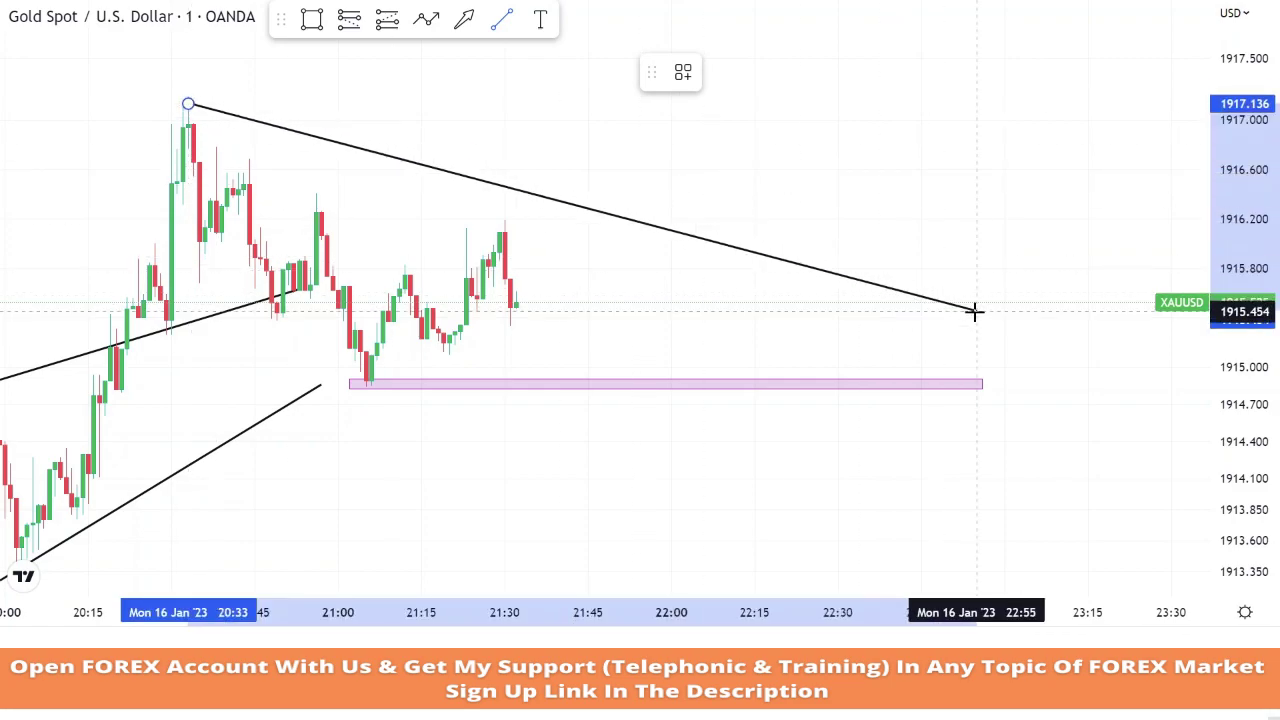
click(980, 388)
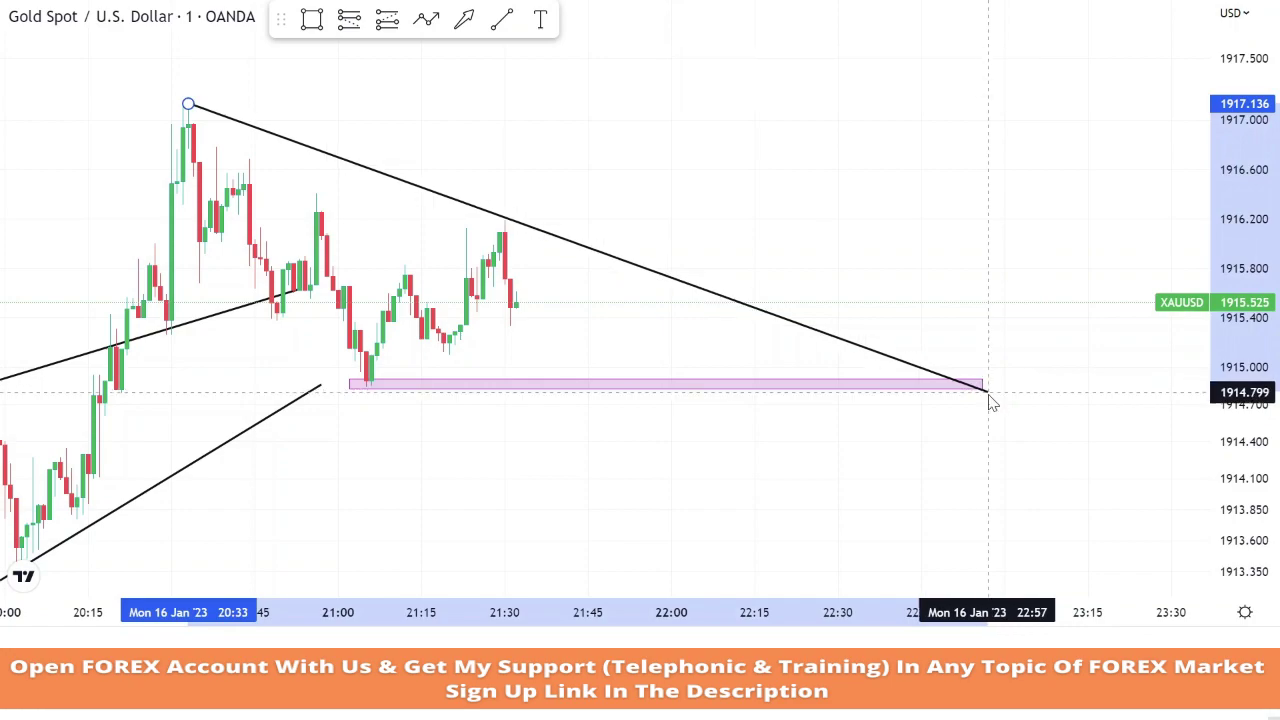
click(1001, 382)
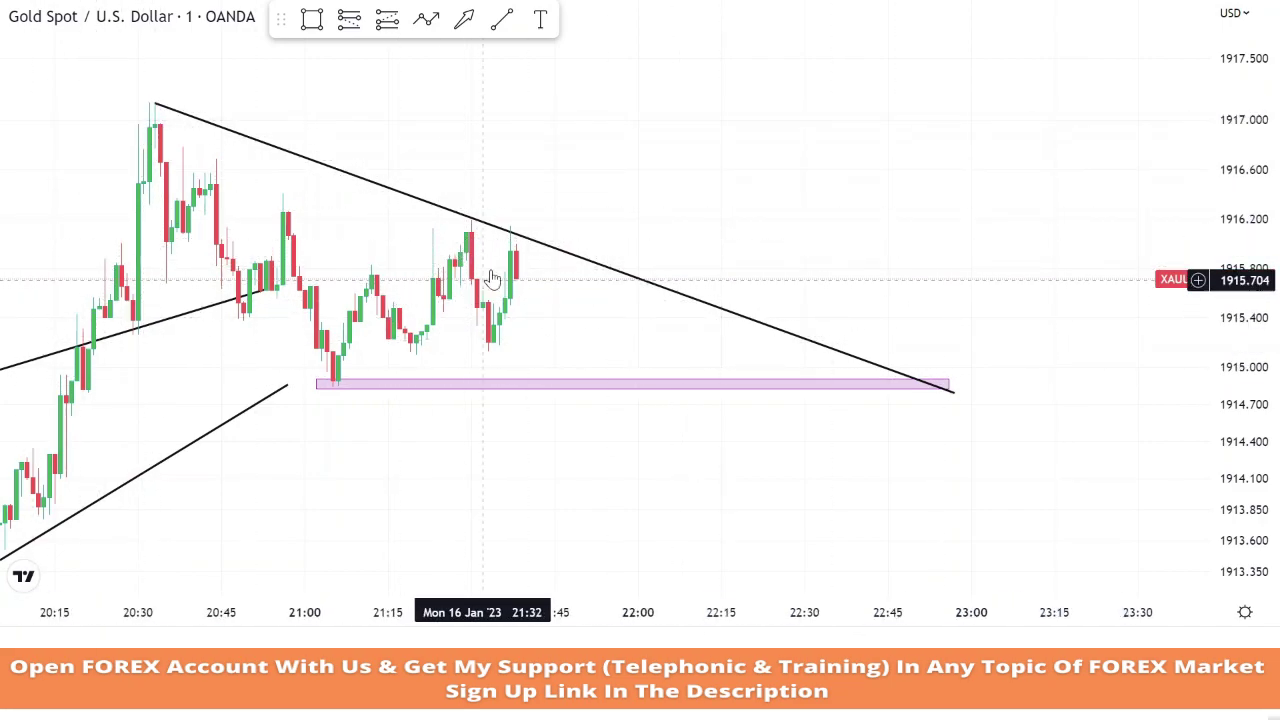
click(311, 19)
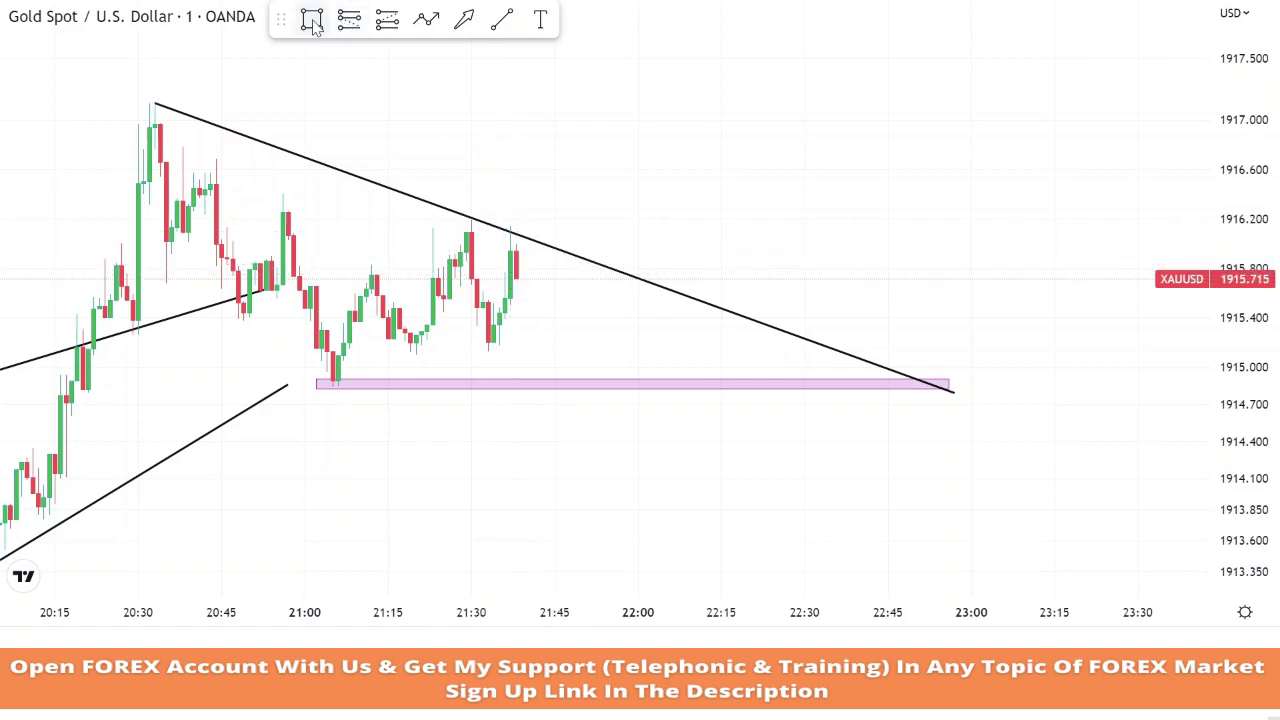
drag(427, 231, 1010, 218)
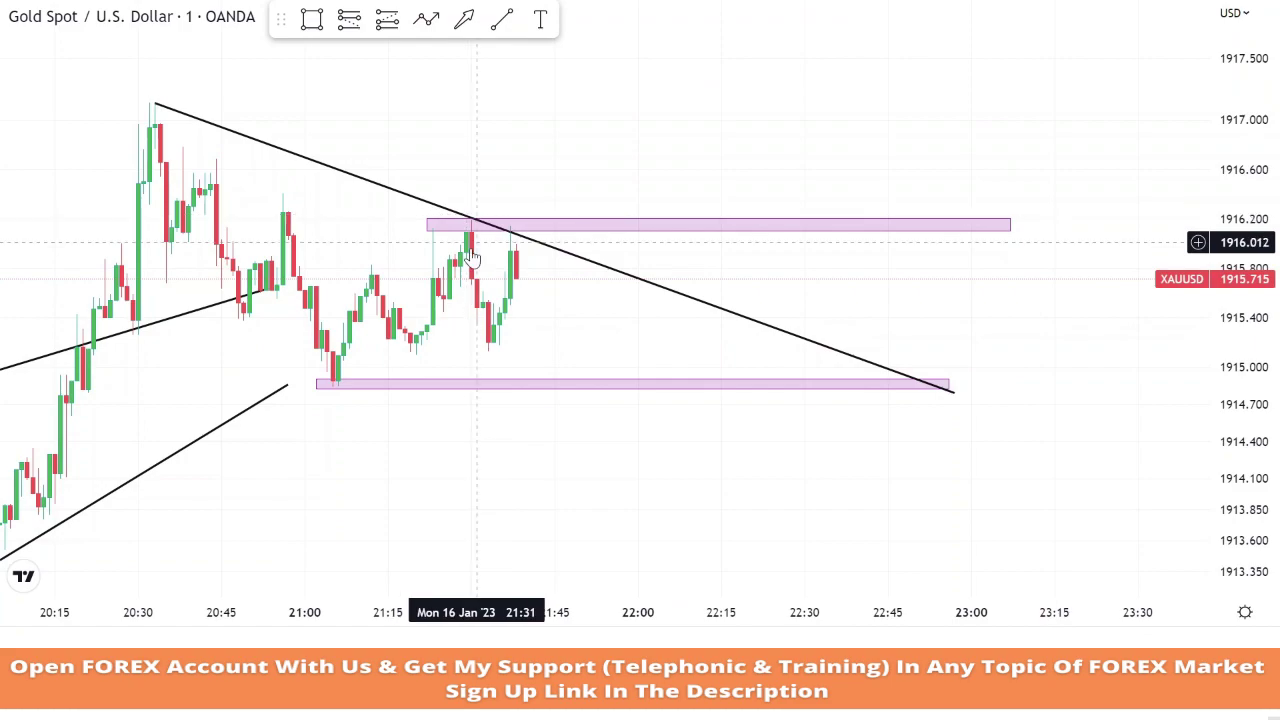
Place a short position below the resistance zone with entry 1915.720, stop 1916.432 and target 1914.298.
click(349, 19)
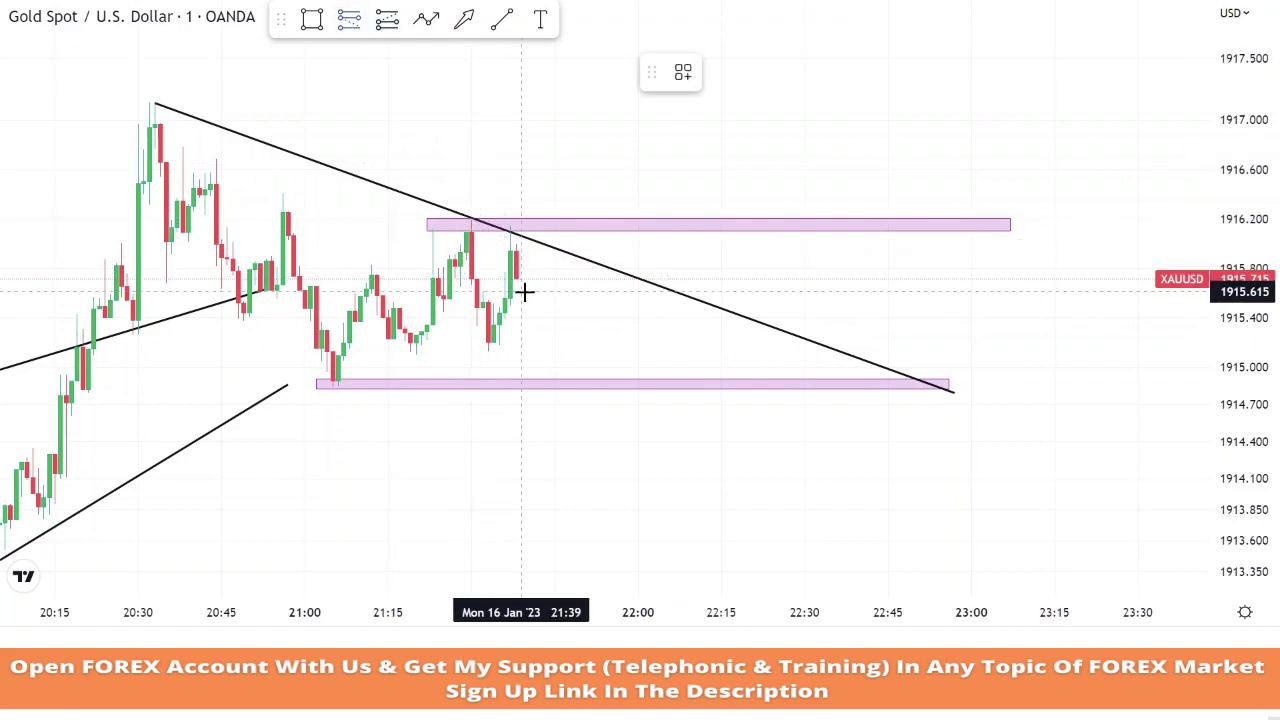
click(518, 280)
drag(516, 187, 516, 190)
drag(516, 368, 537, 466)
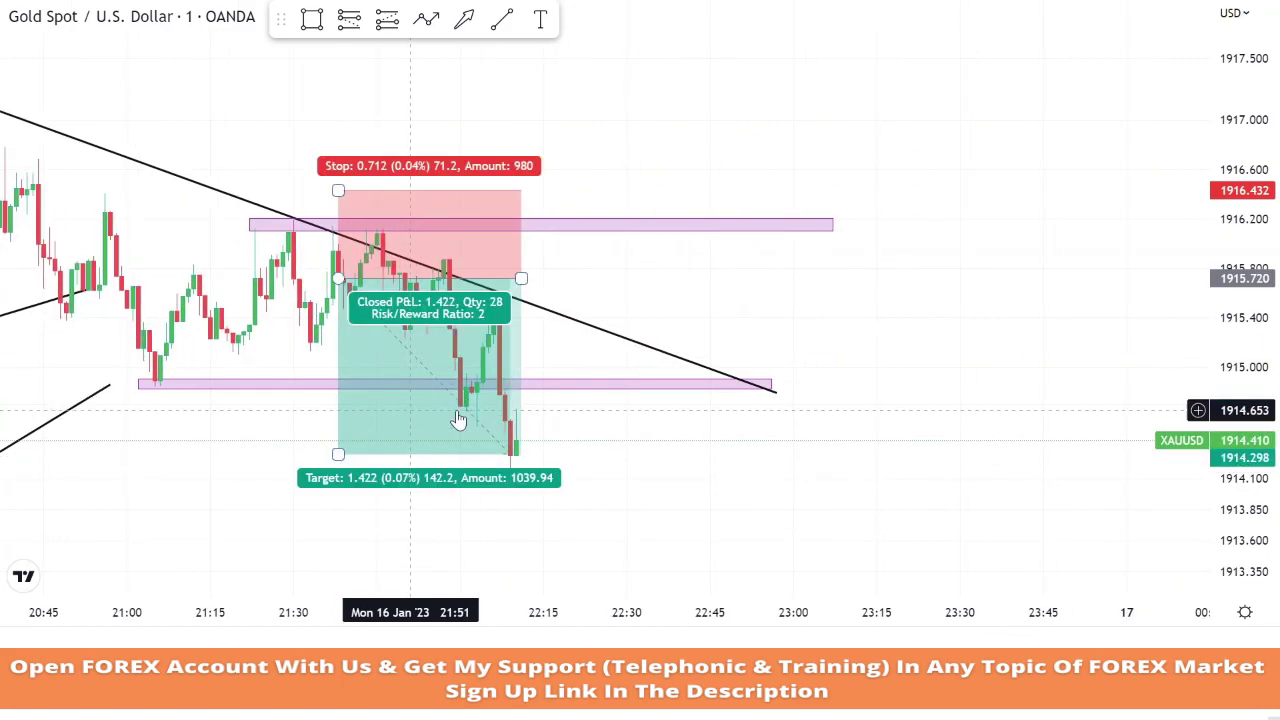
Remove the short position placed below the resistance zone.
right_click(345, 328)
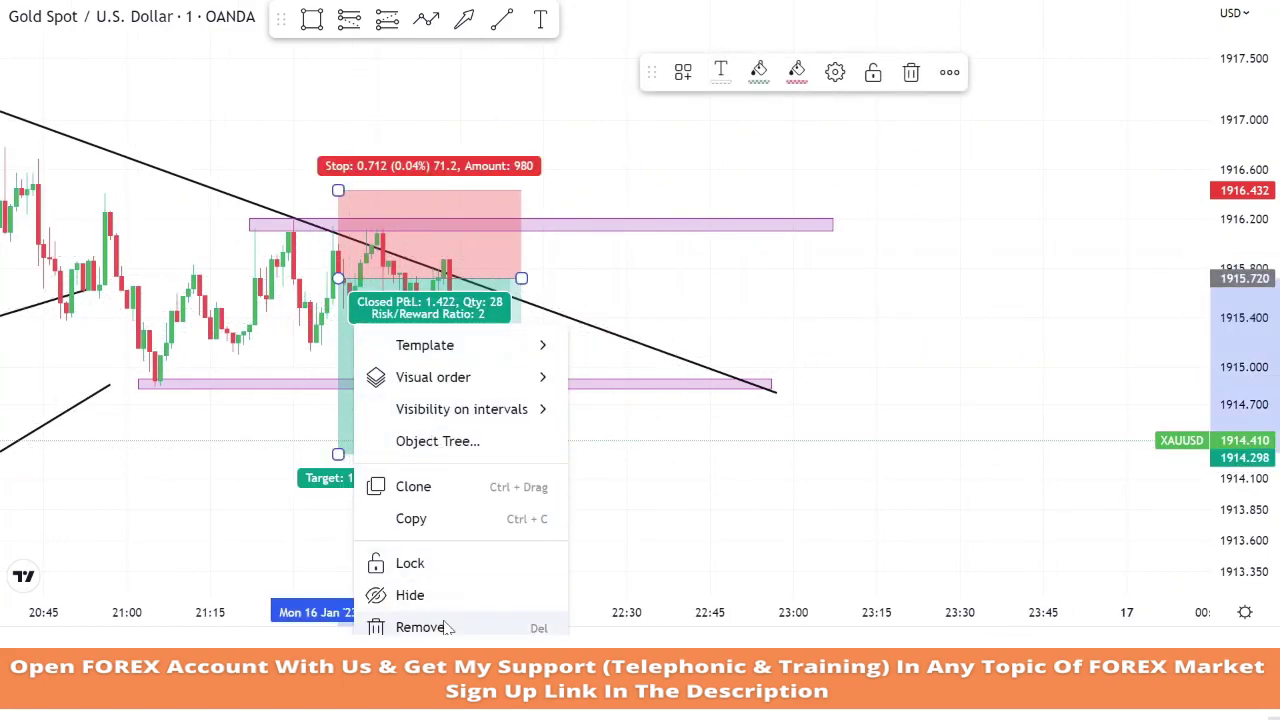
click(406, 622)
drag(612, 540, 705, 525)
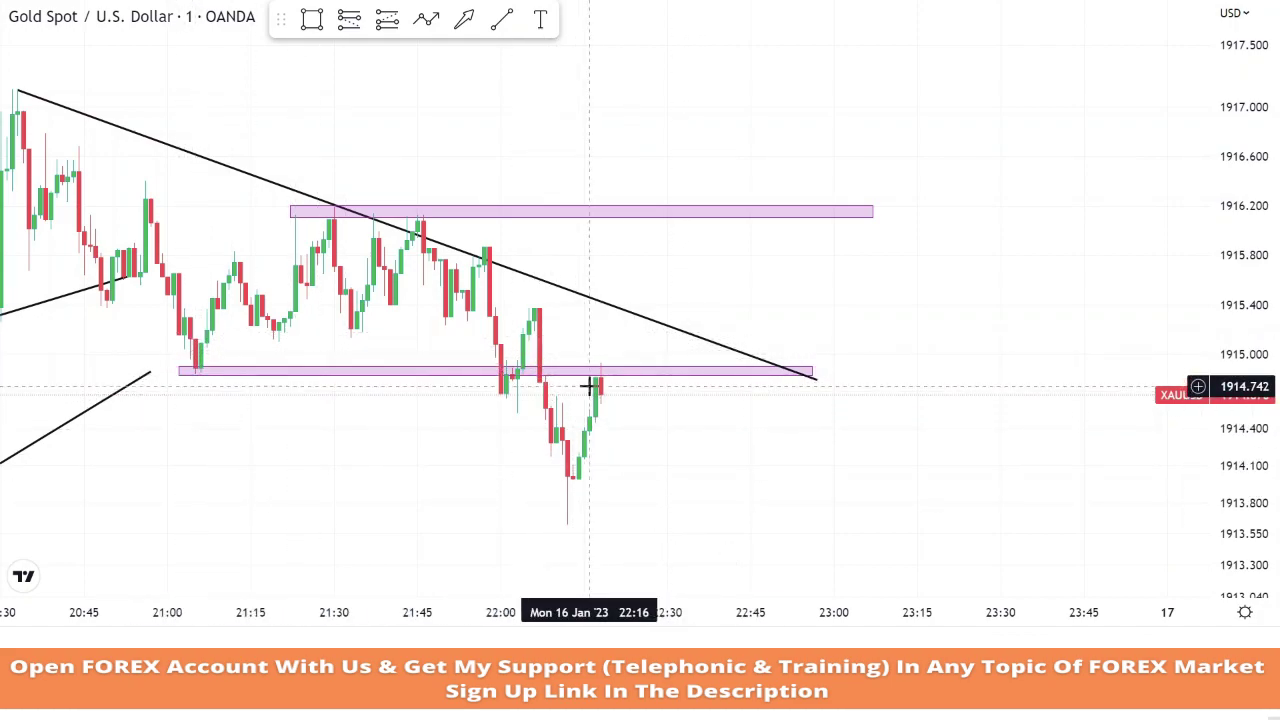
Place a short position at the retest of the broken support zone with entry 1914.678, stop 1915.365 and target 1913.304.
click(349, 19)
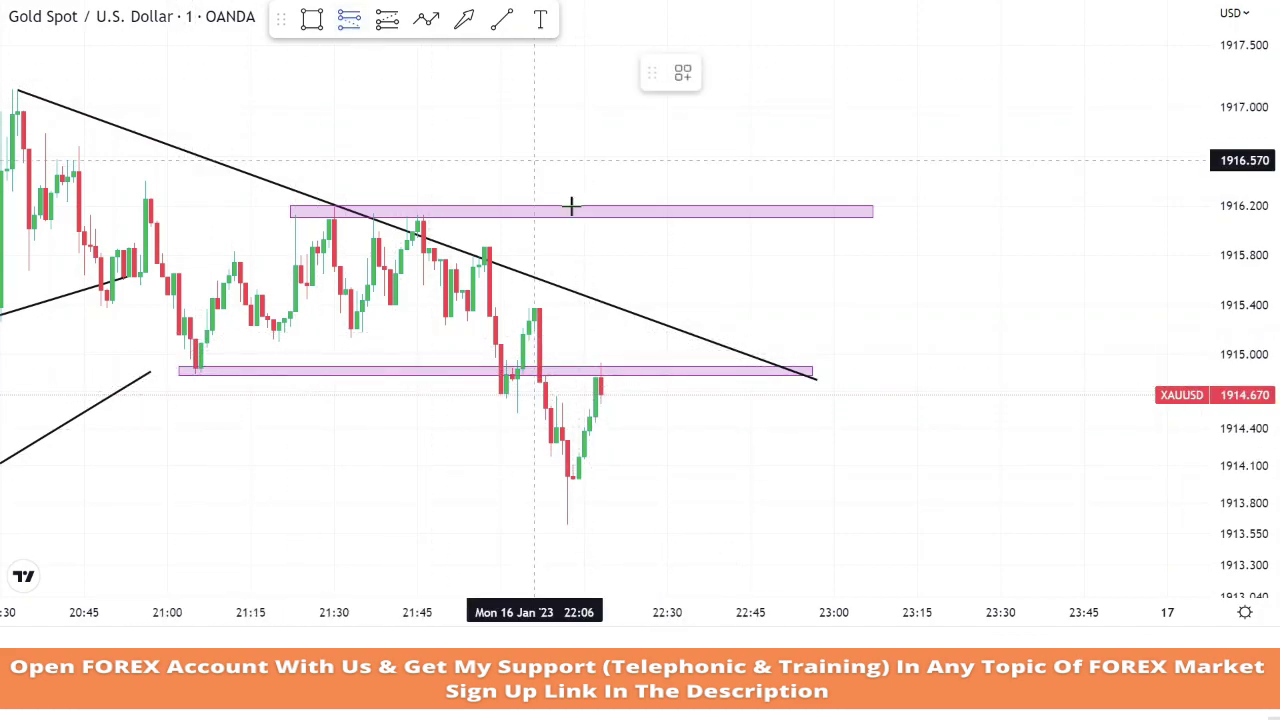
click(601, 396)
drag(603, 301, 620, 348)
mouse_move(601, 481)
mouse_down()
mouse_move(603, 506)
mouse_move(601, 485)
mouse_up()
drag(600, 352, 600, 318)
drag(503, 457, 518, 415)
drag(617, 277, 617, 268)
drag(616, 443, 641, 521)
click(492, 487)
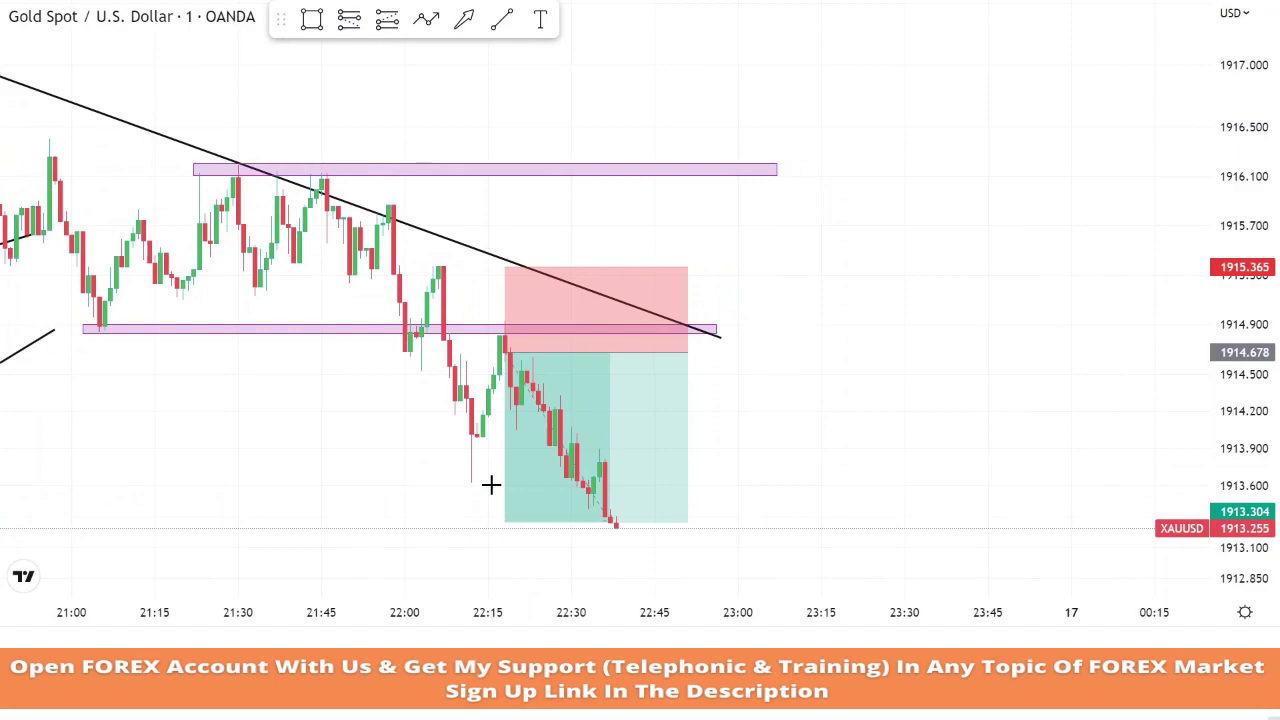
Delete the short position at the support-zone retest.
click(586, 438)
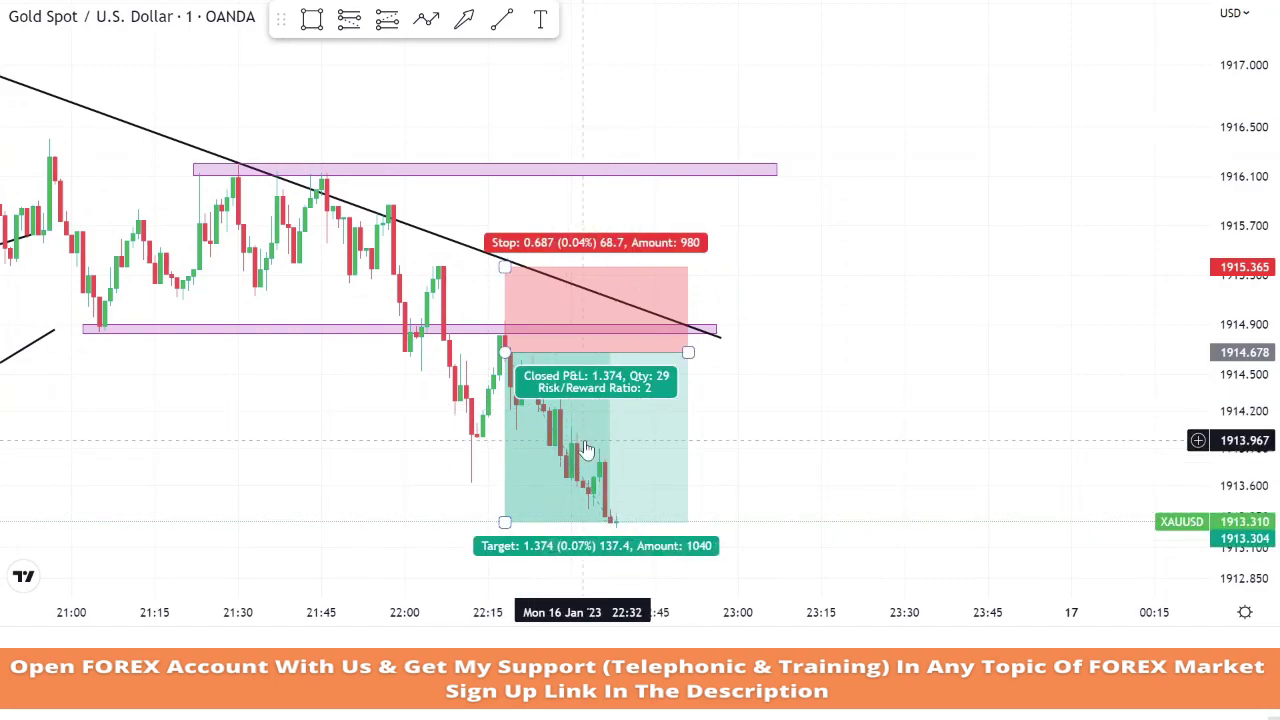
right_click(584, 442)
click(640, 652)
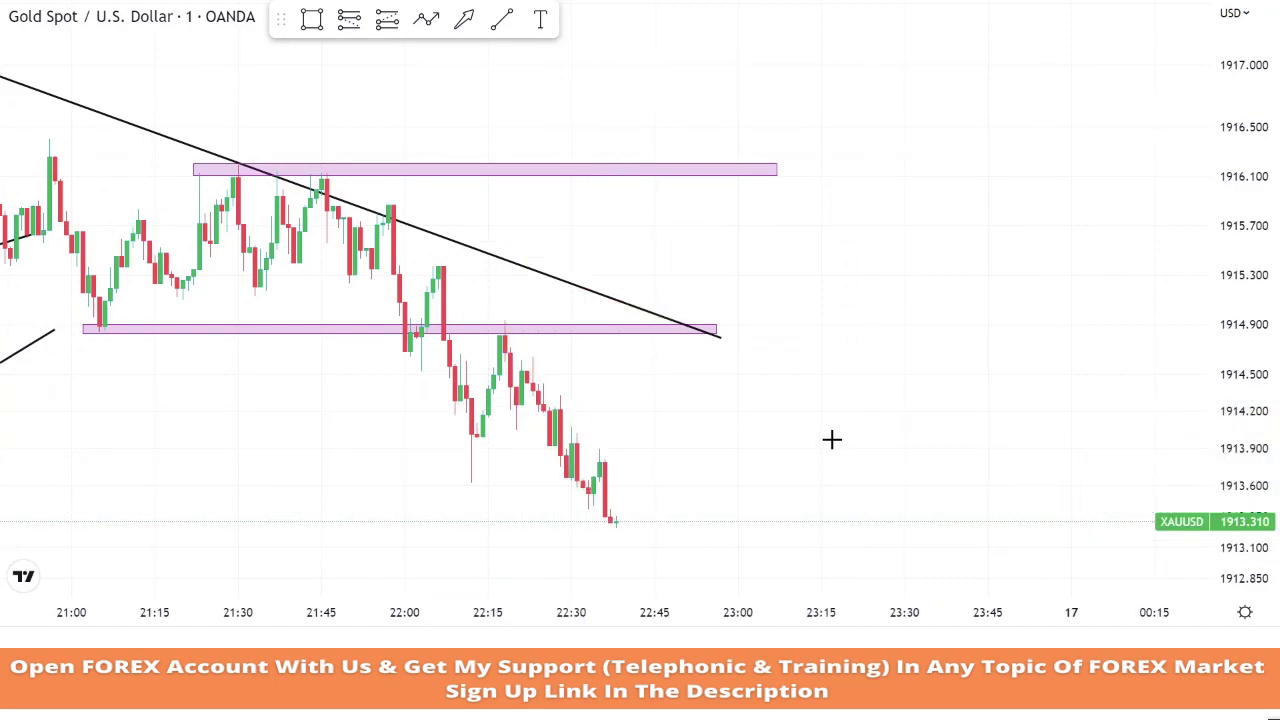
scroll(917, 291, down, 1)
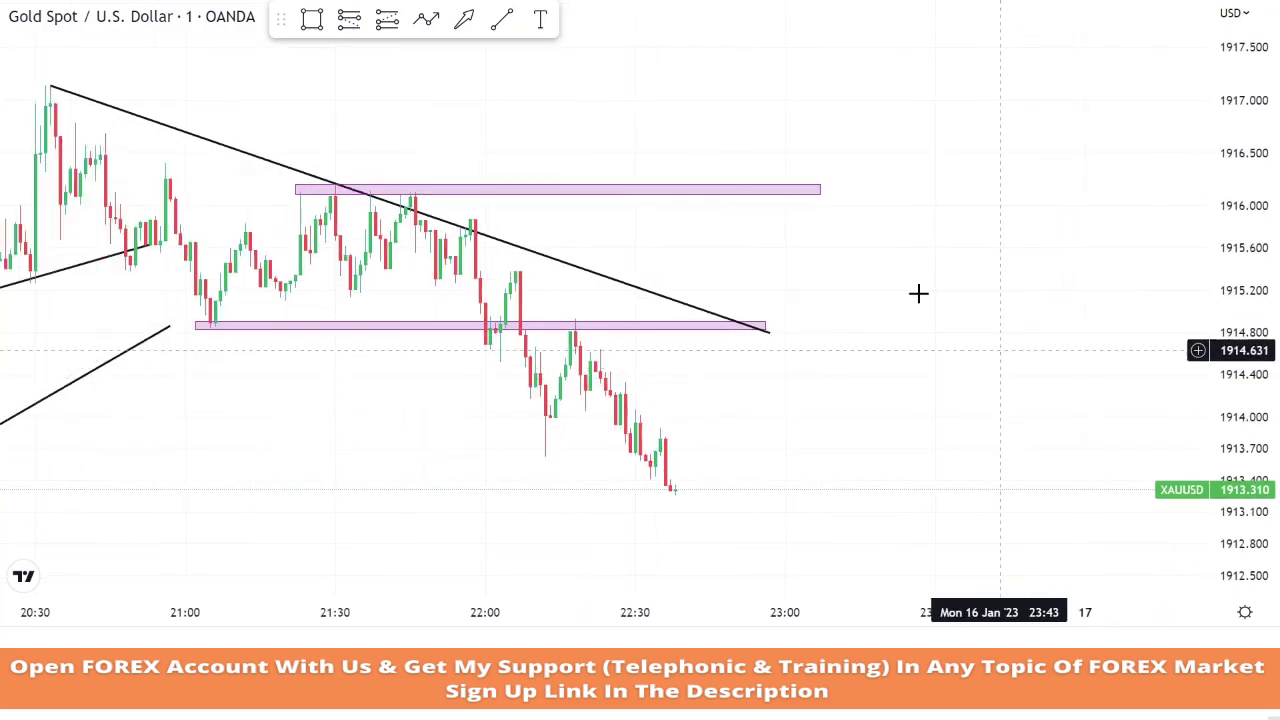
Draw a descending trend line from the 20:29 low at 1915.294 through the later swing lows to about 1912.800.
click(502, 20)
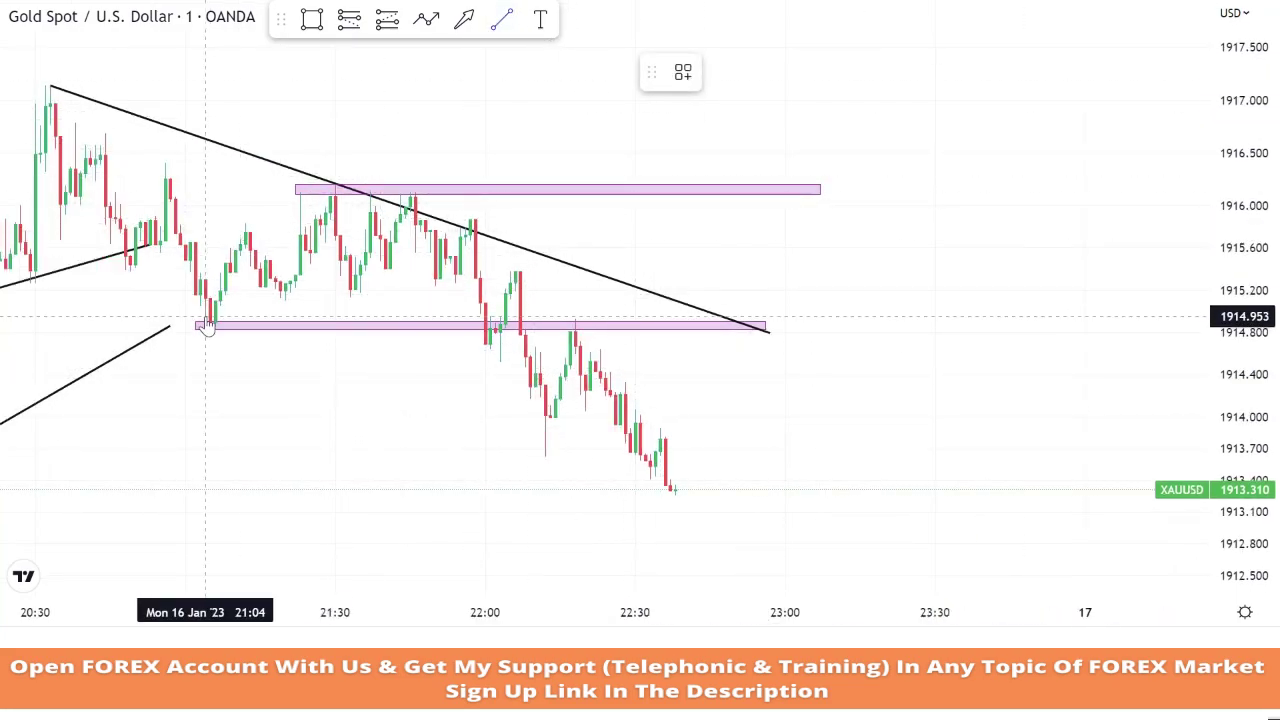
scroll(181, 313, down, 1)
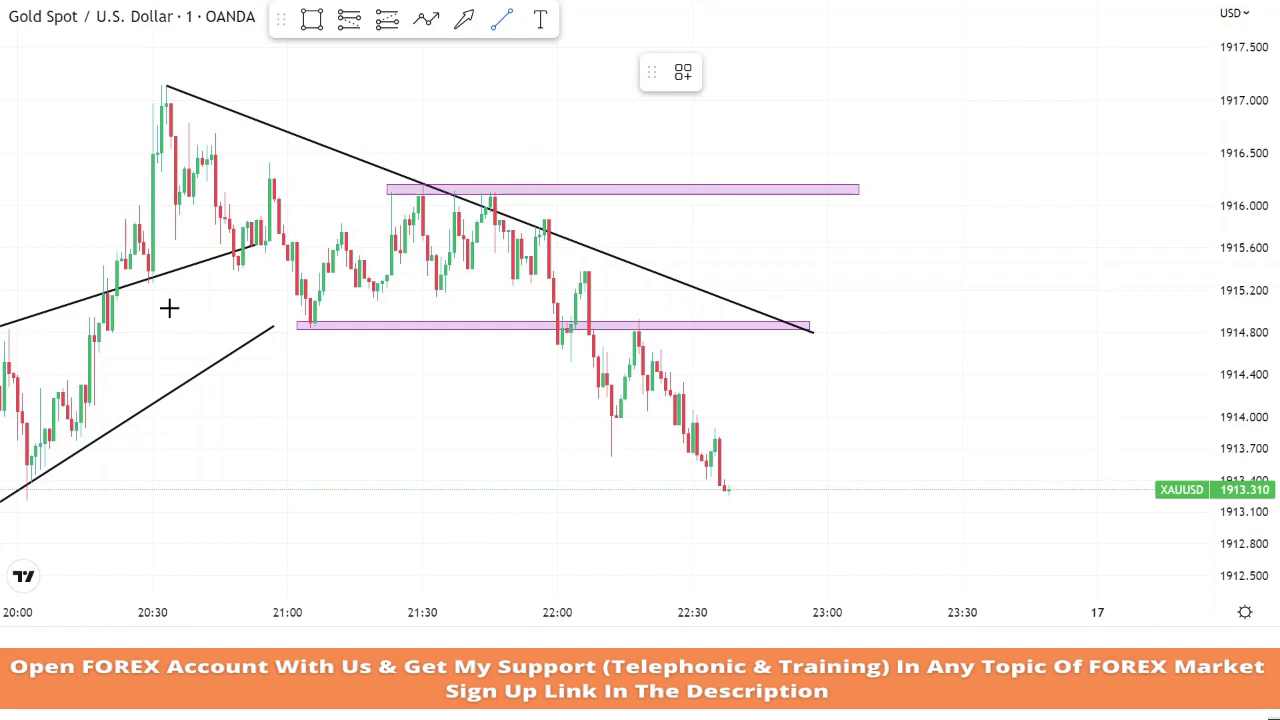
click(148, 281)
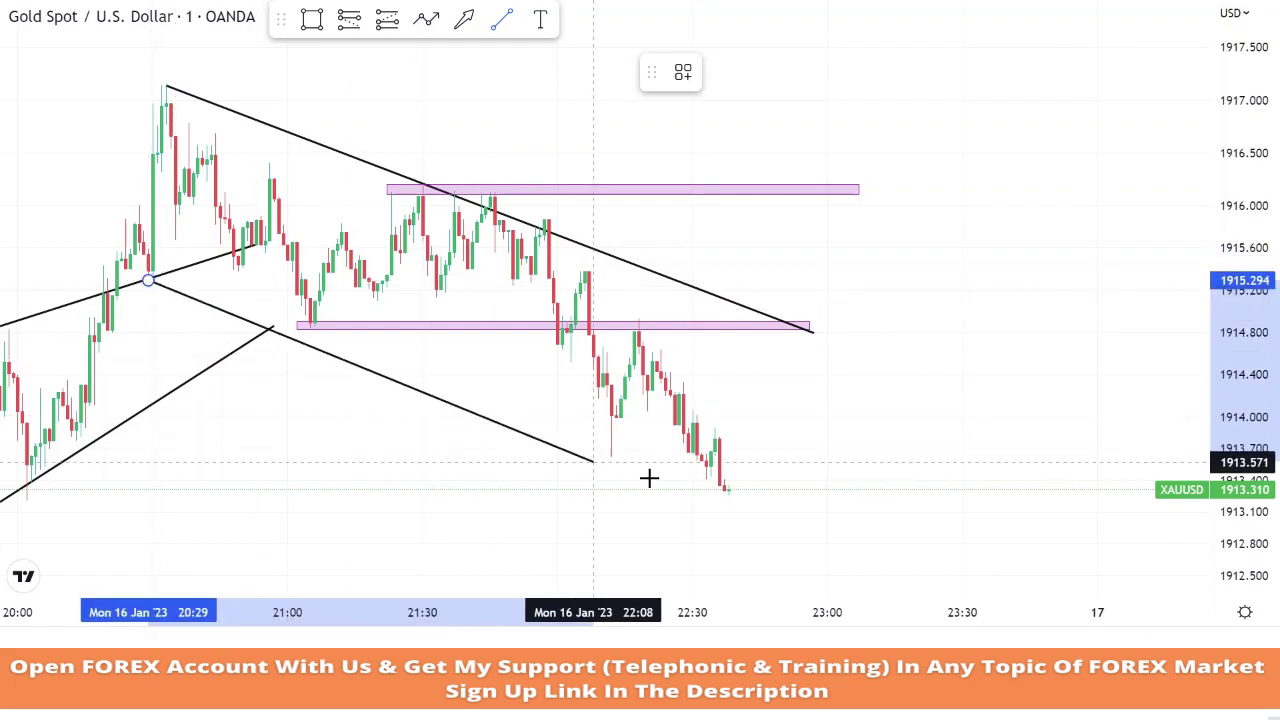
click(845, 545)
click(891, 466)
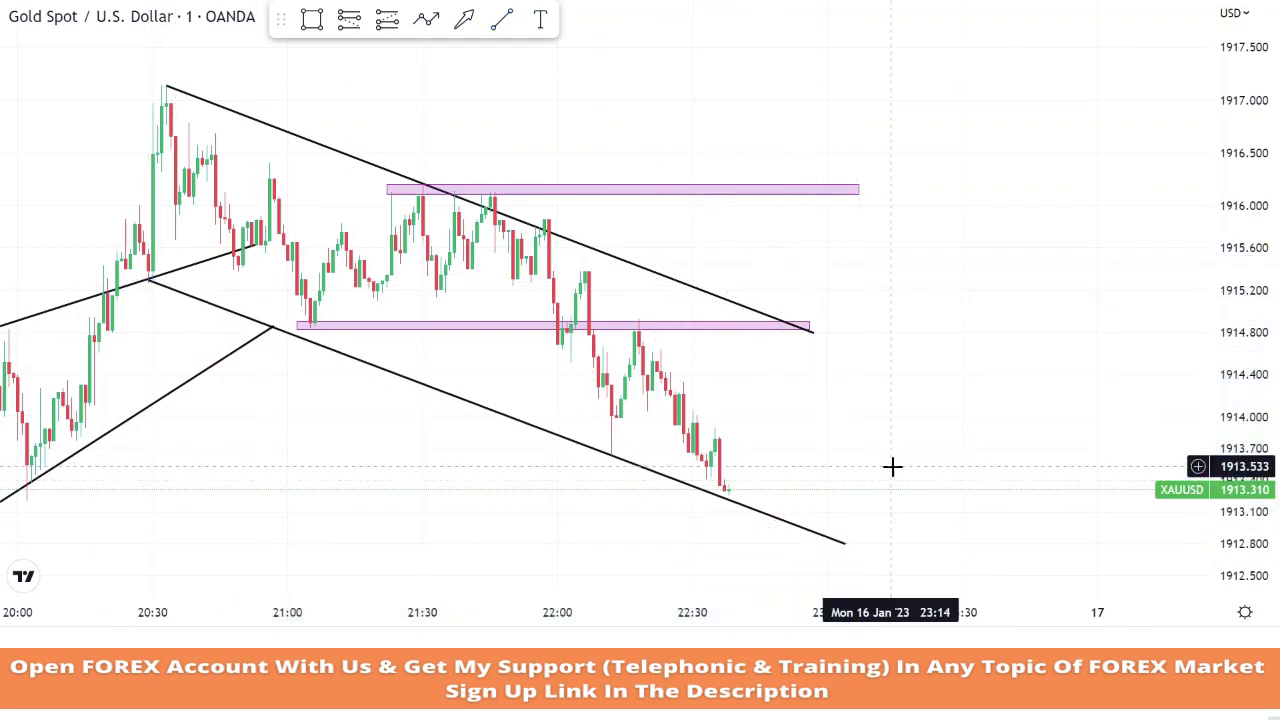
Mark a support zone rectangle from about 1913.00 to about 1912.87 at the latest lows, extending it well past the last candle.
drag(1000, 452, 1111, 430)
mouse_move(1270, 323)
mouse_down()
mouse_move(1270, 390)
mouse_move(1276, 315)
mouse_up()
scroll(1100, 394, up, 1)
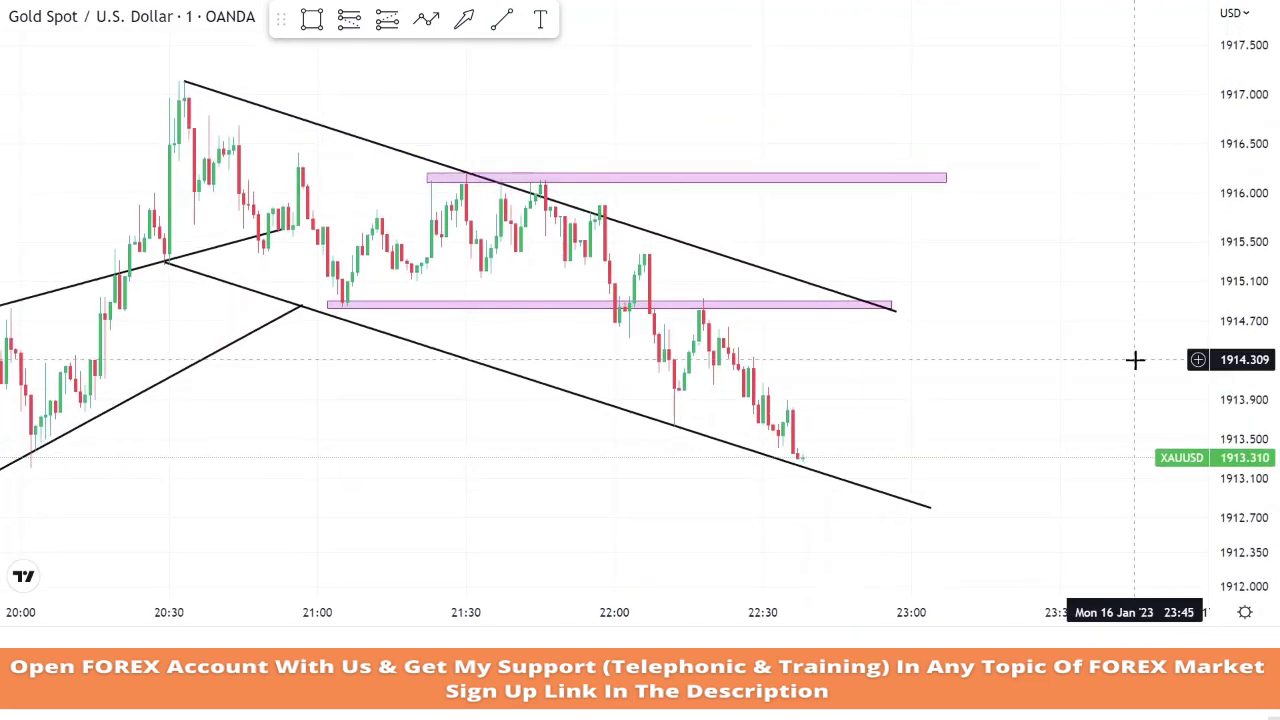
scroll(1100, 340, down, 1)
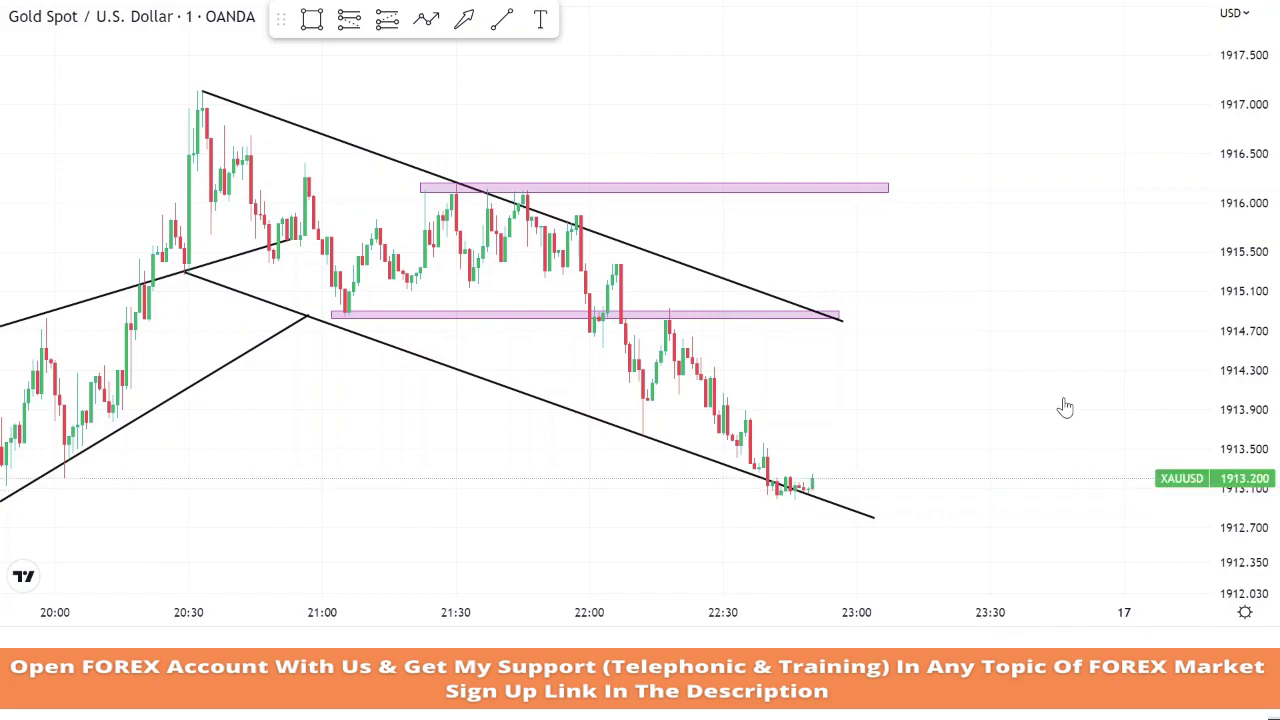
drag(1243, 420, 1243, 195)
drag(1126, 440, 1012, 172)
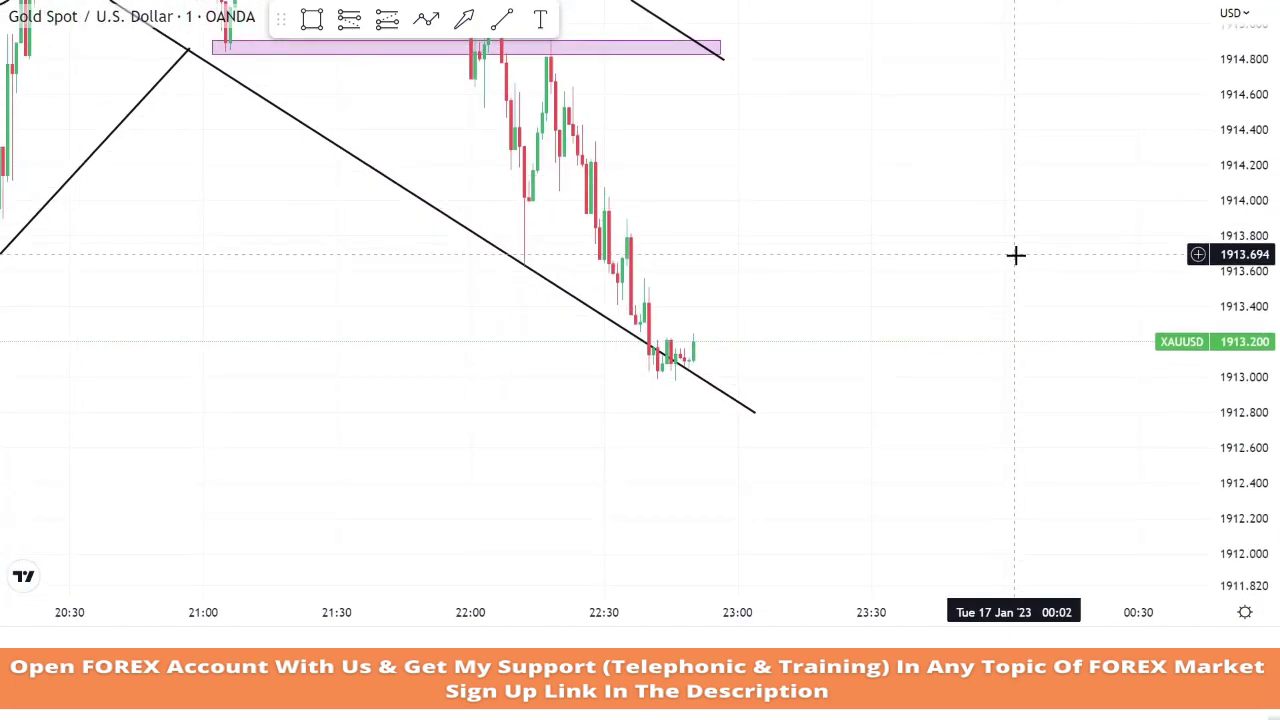
scroll(1015, 255, up, 1)
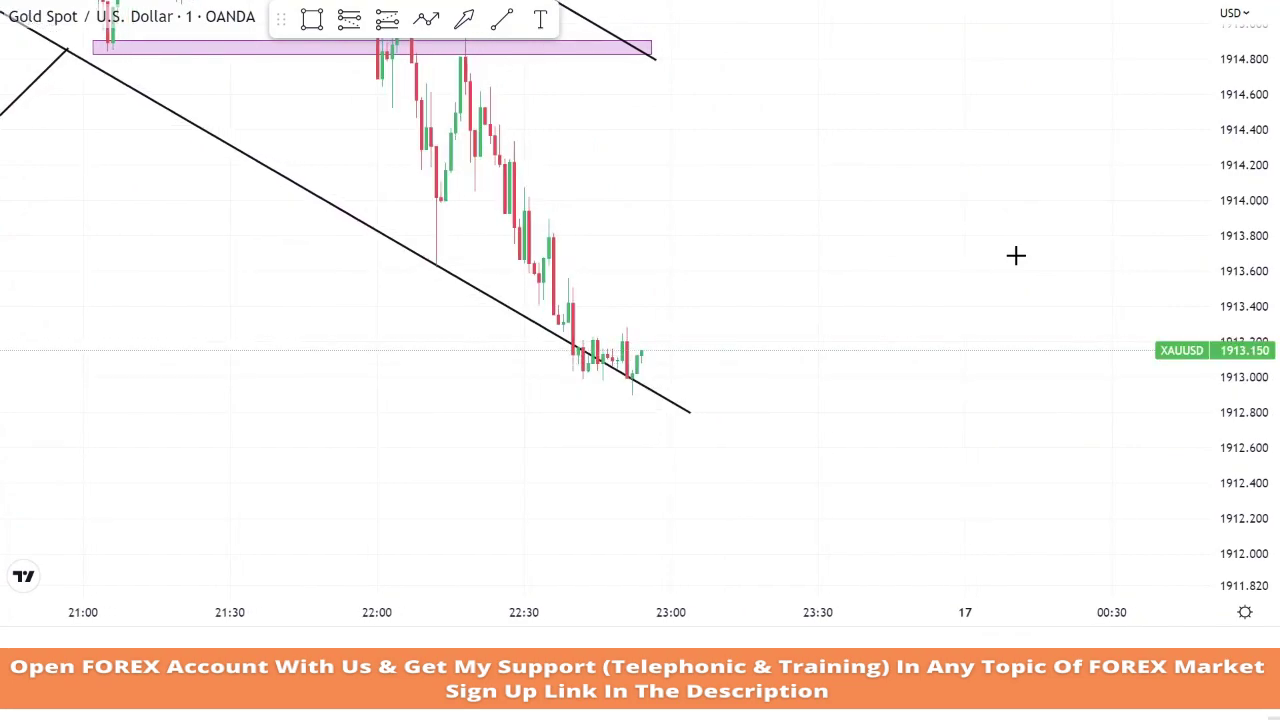
click(311, 19)
mouse_move(564, 378)
mouse_down()
mouse_move(1089, 483)
mouse_move(1083, 402)
mouse_up()
click(1069, 490)
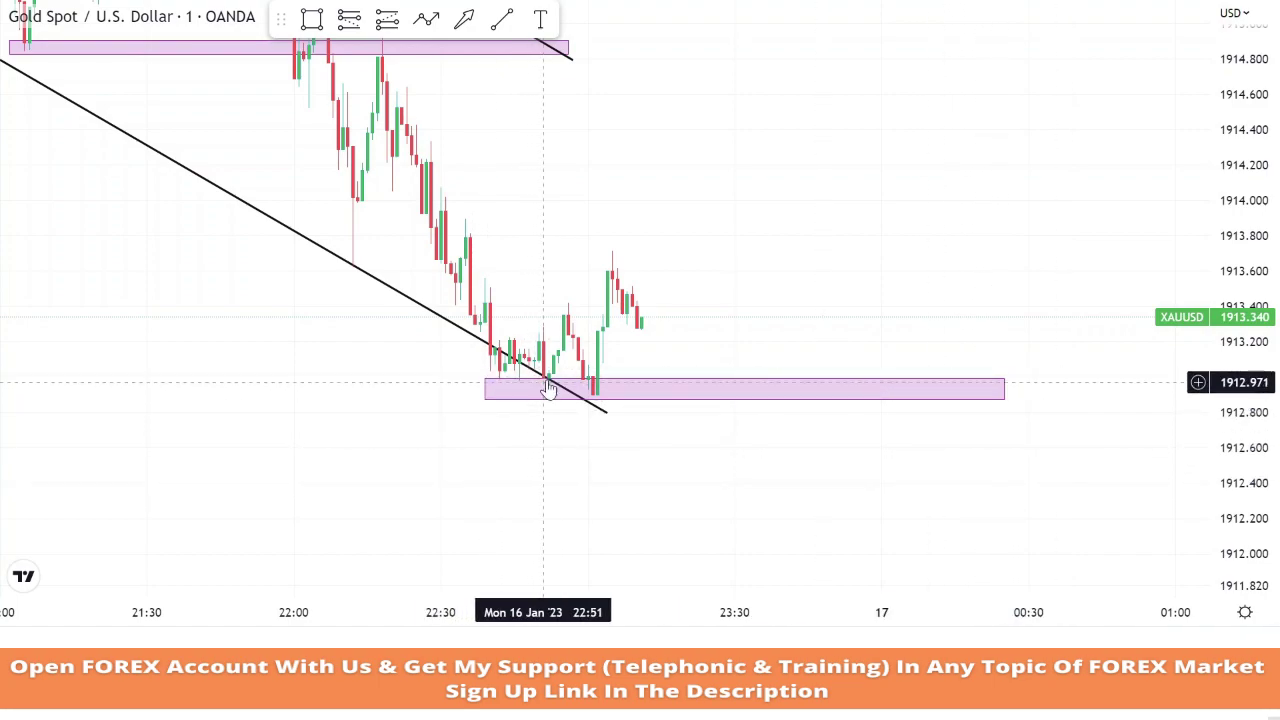
Place a long position above the new support zone with entry 1913.344, stop 1912.875 and target 1914.283.
click(387, 19)
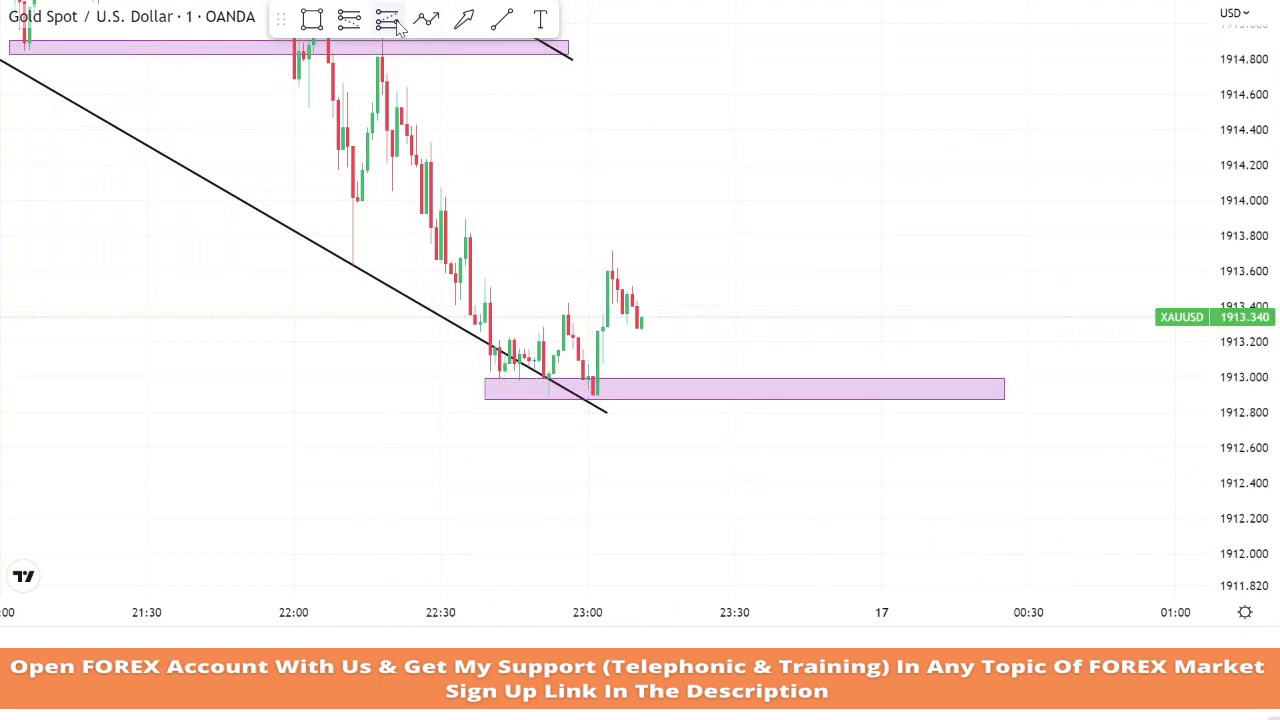
click(641, 317)
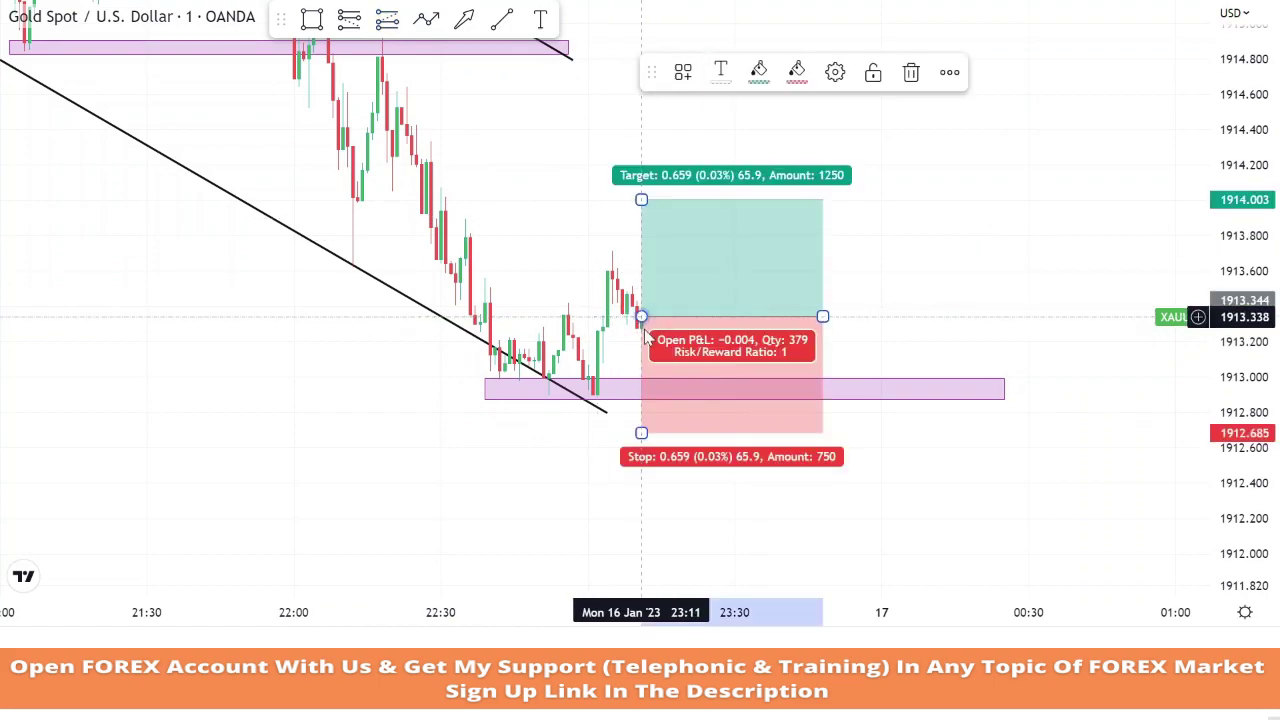
drag(677, 431, 677, 399)
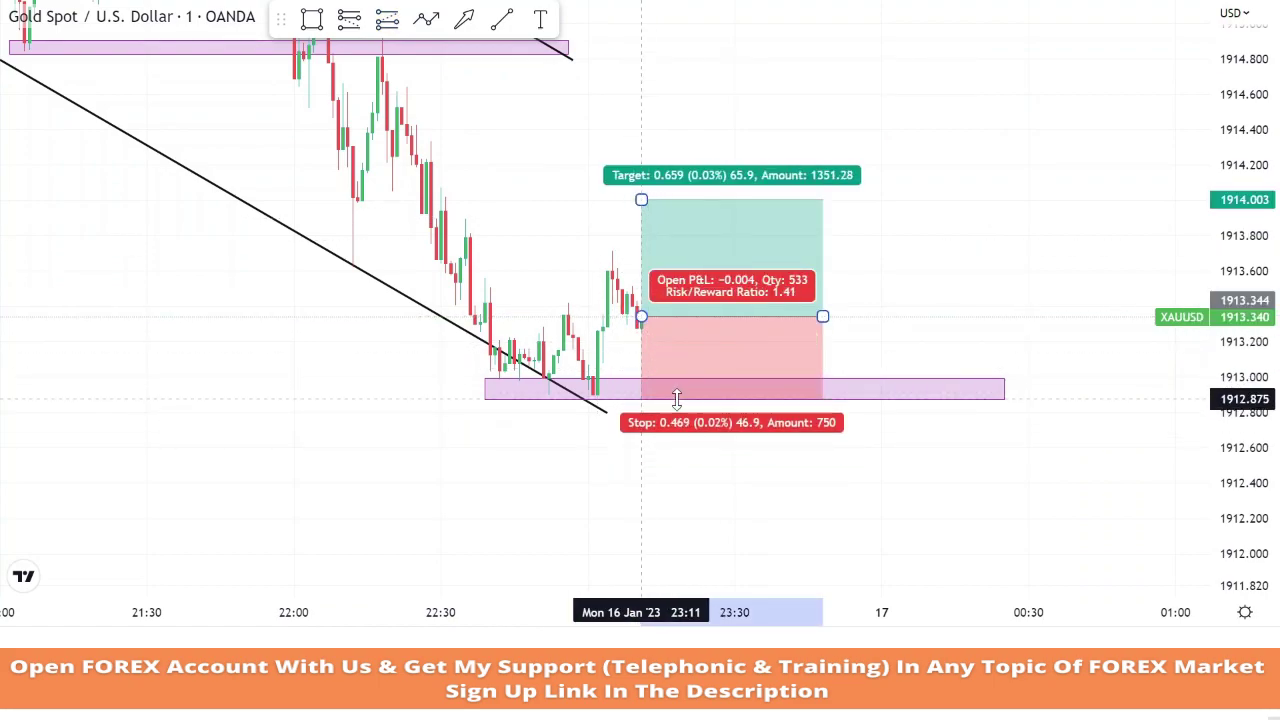
drag(641, 199, 654, 150)
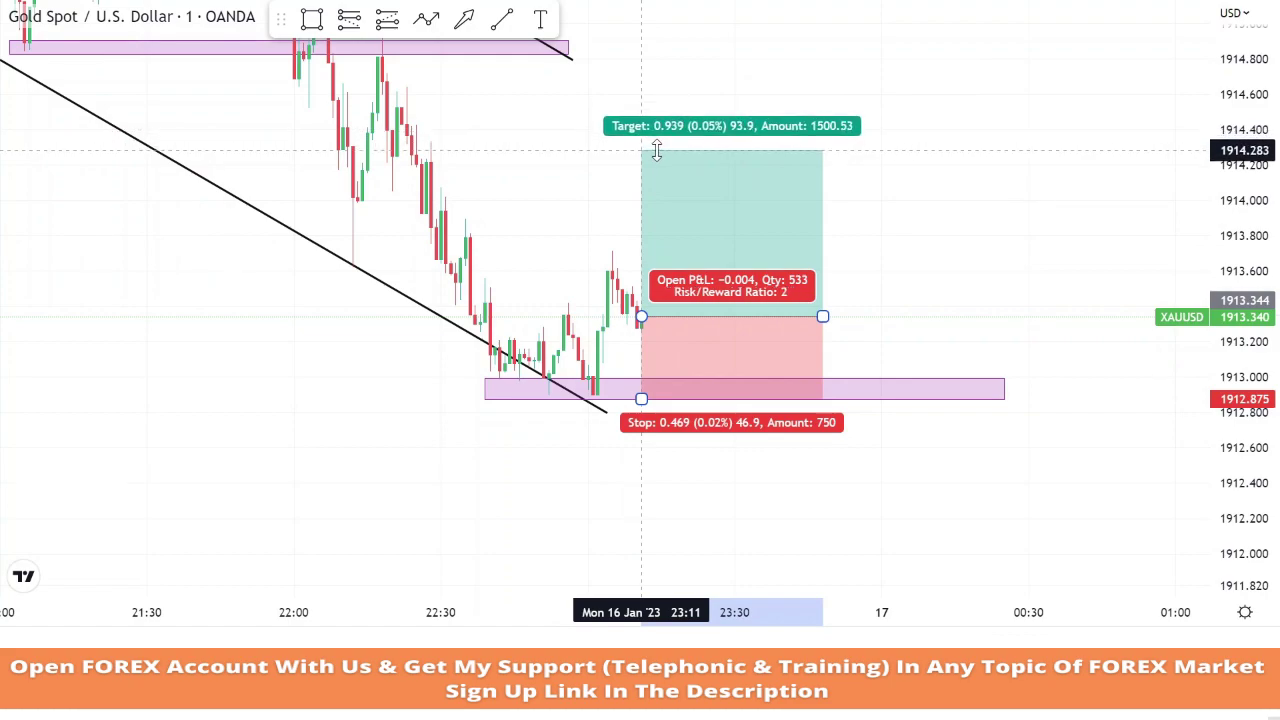
click(485, 189)
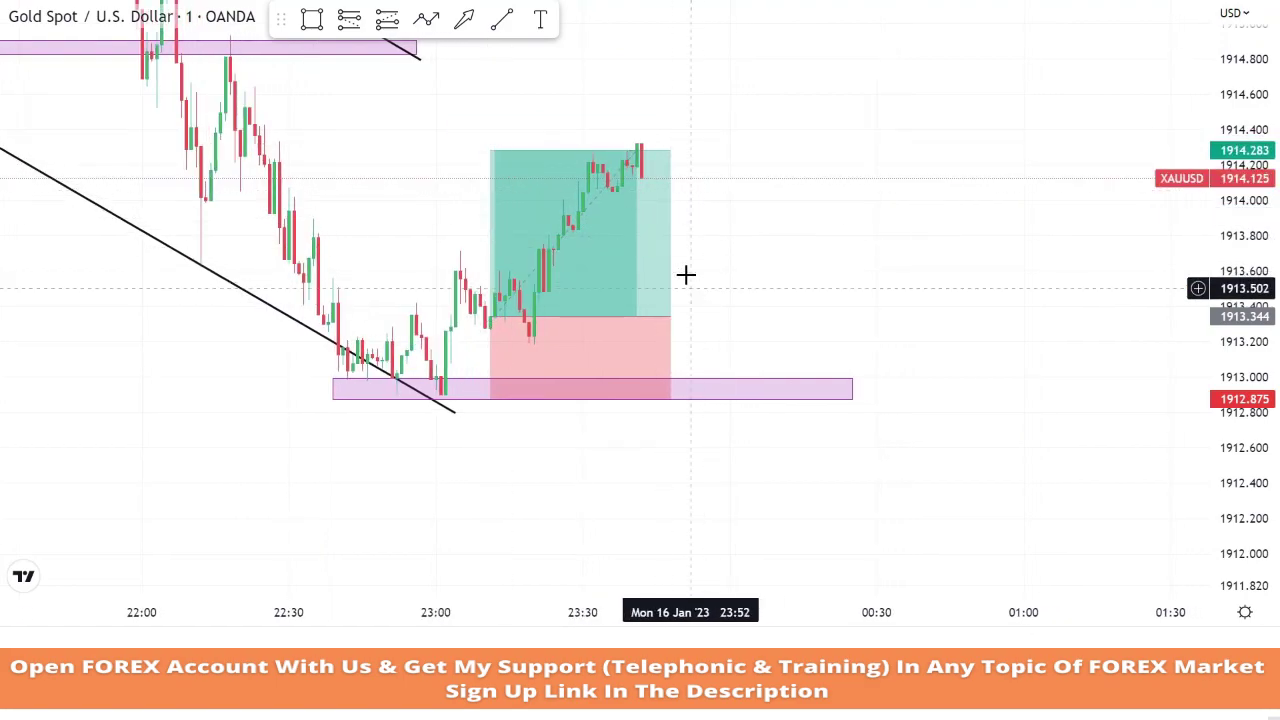
Remove the long position above the lowest support zone and bring the whole marked price structure into view.
right_click(600, 240)
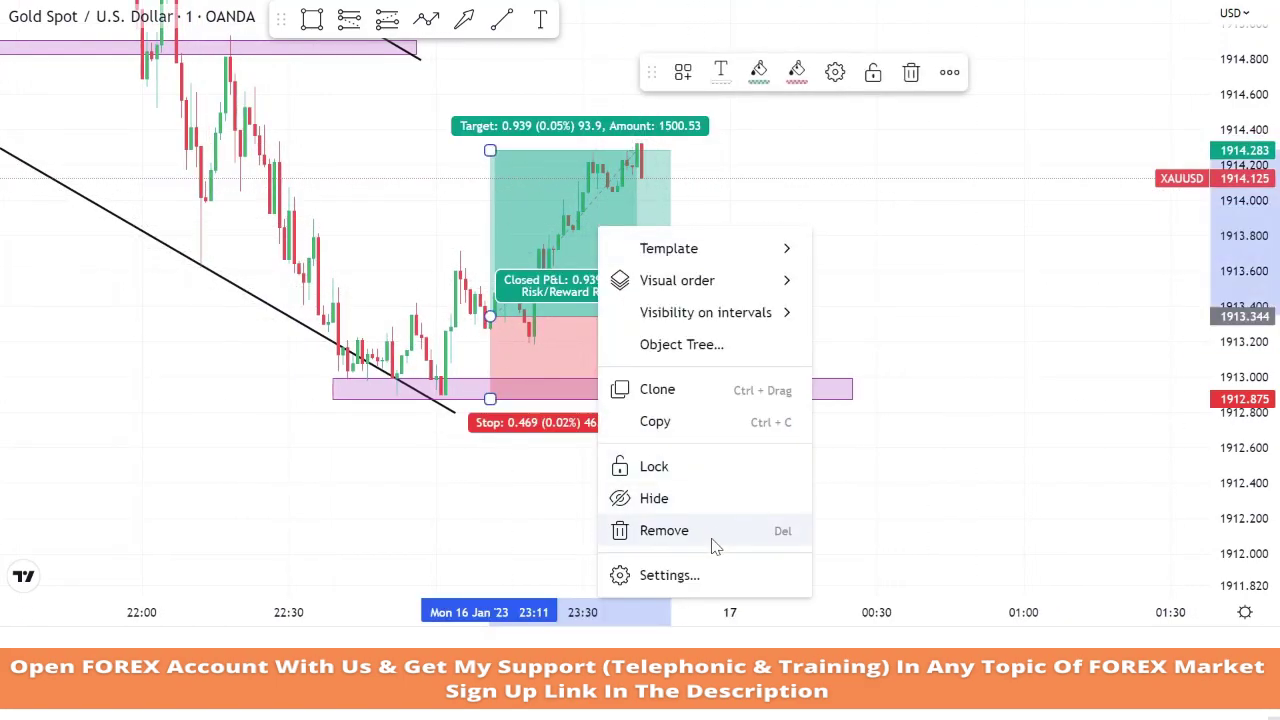
click(712, 536)
drag(737, 528, 1182, 480)
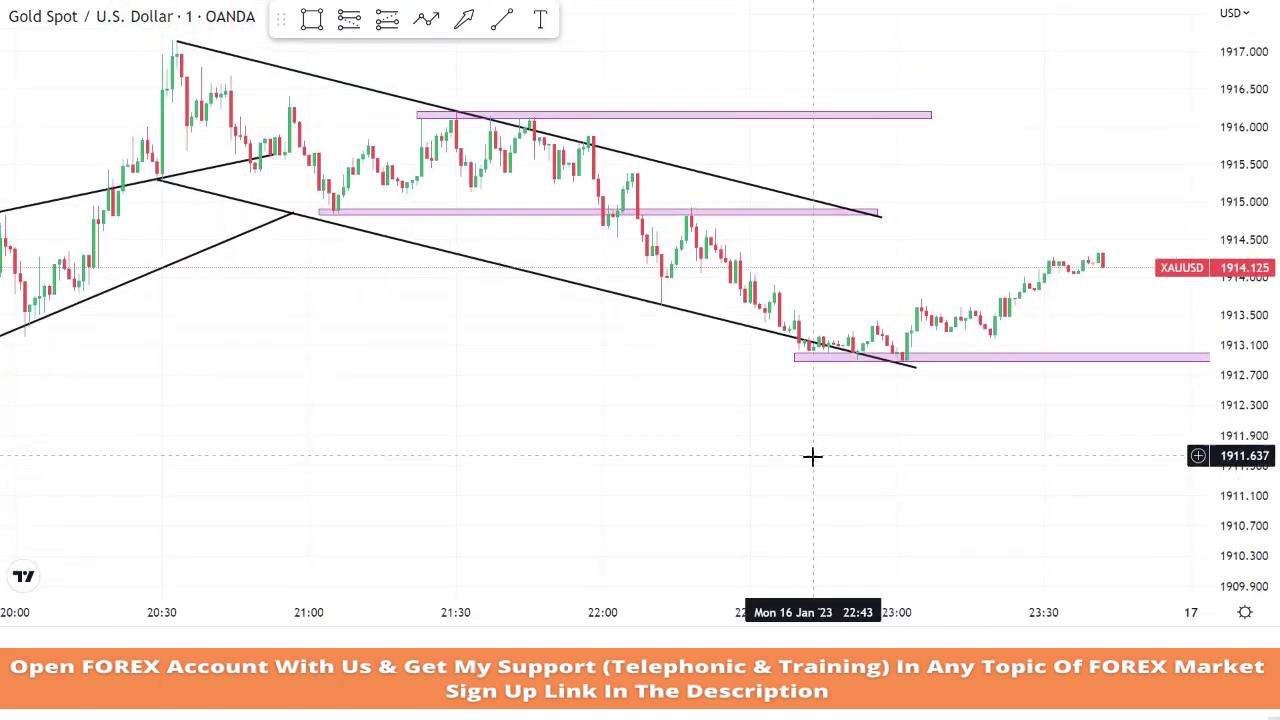
scroll(811, 470, down, 1)
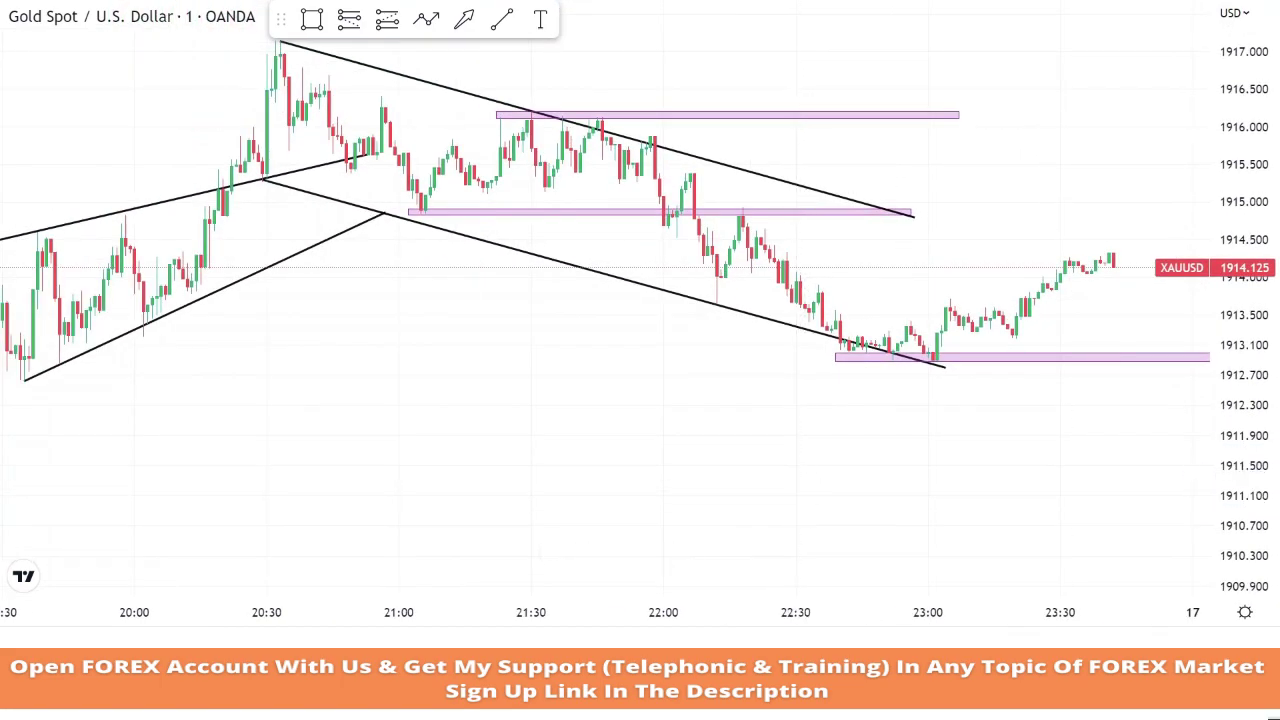